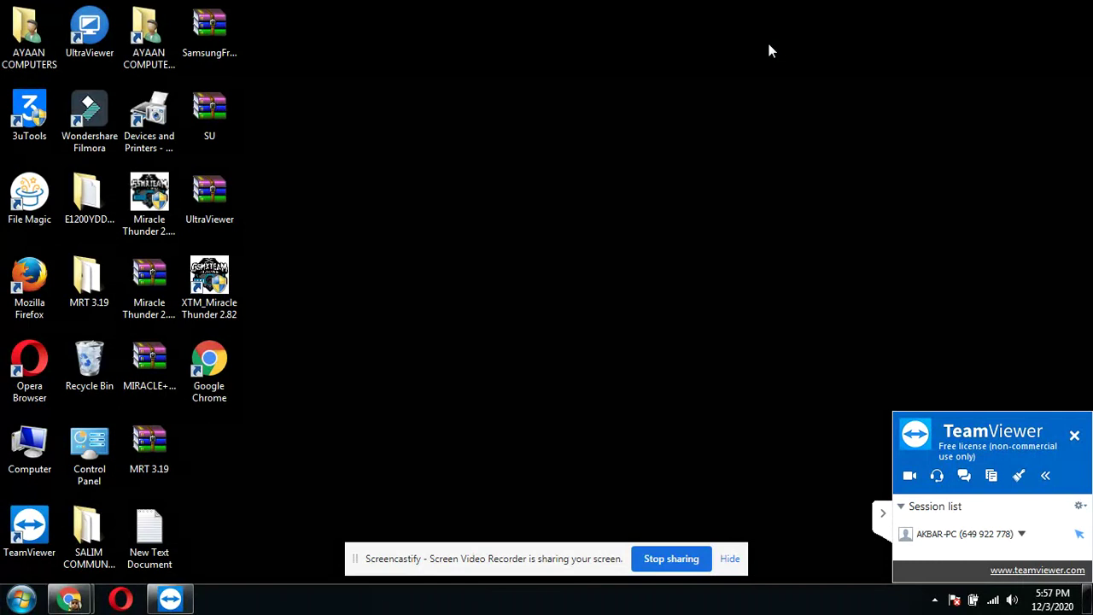
# Hide the screen-sharing notice and refresh the desktop
pyautogui.click(730, 560)
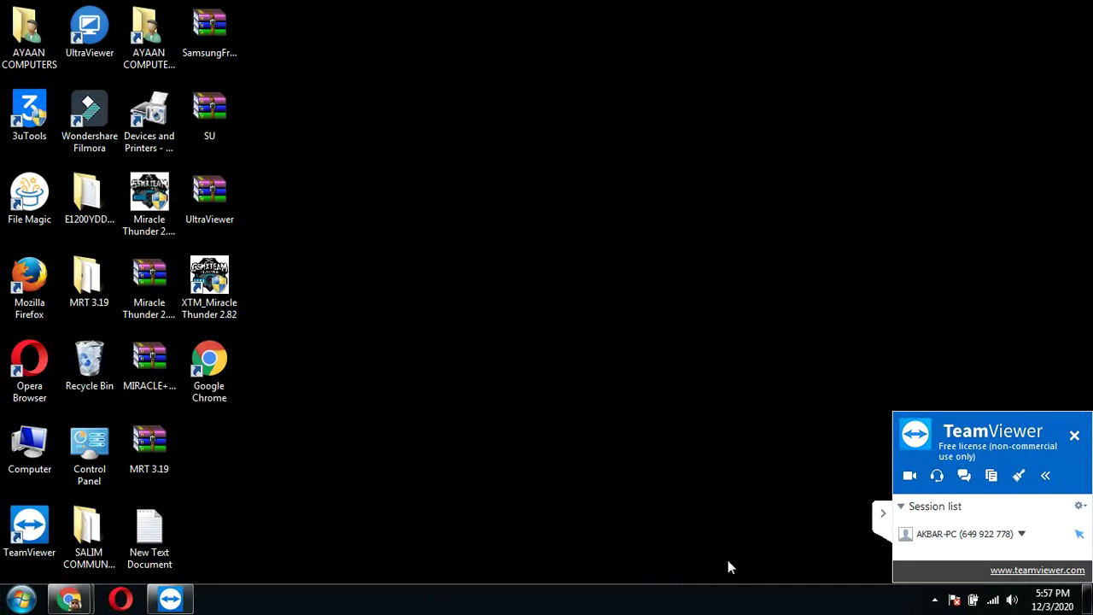
pyautogui.rightClick(629, 246)
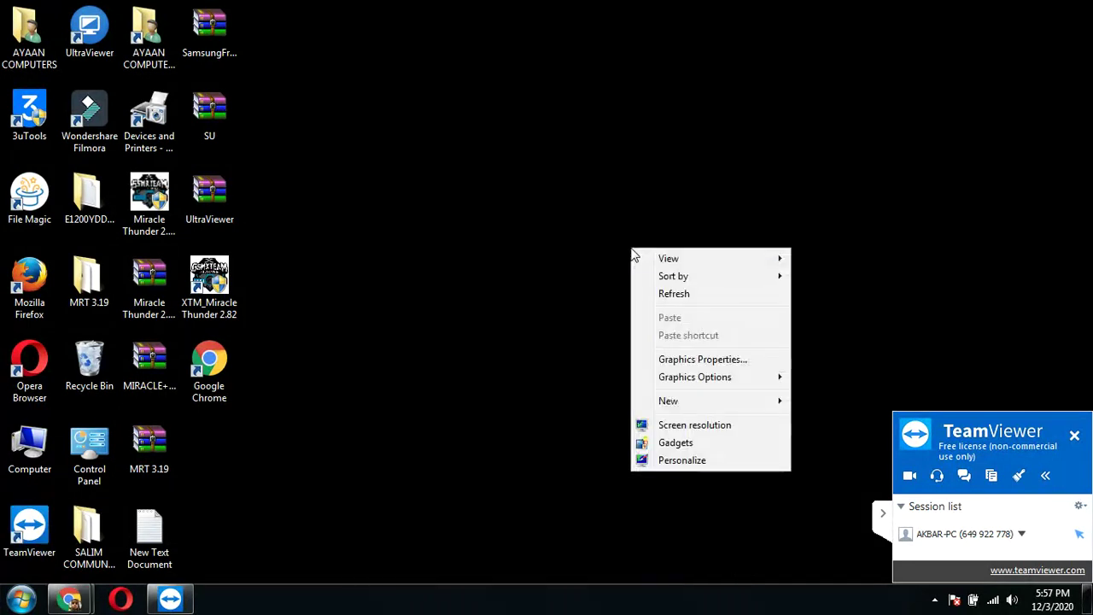
pyautogui.click(685, 295)
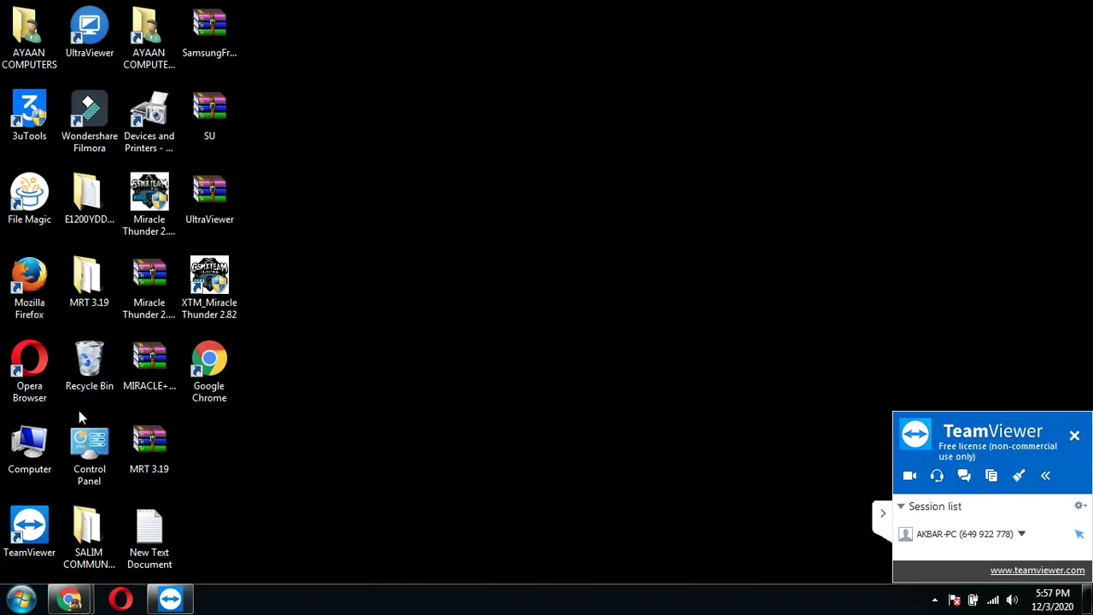
# Launch the ResearchDownload application from the Bin folder of ResearchDownload_2.9.8004, inside "samsung b310 flash file and tool" in Downloads
pyautogui.doubleClick(31, 447)
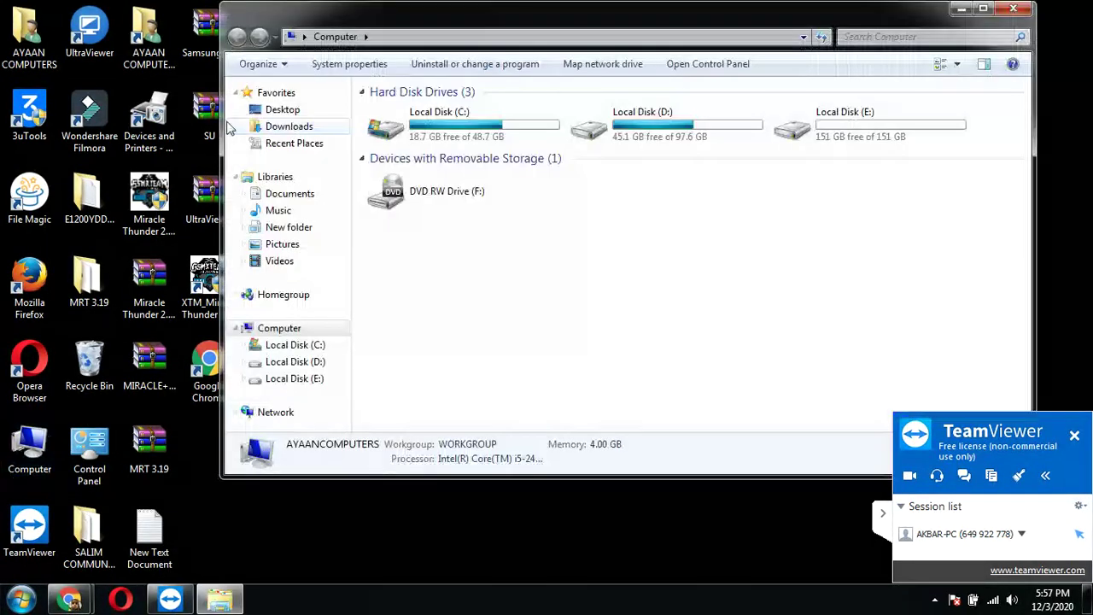
pyautogui.click(290, 127)
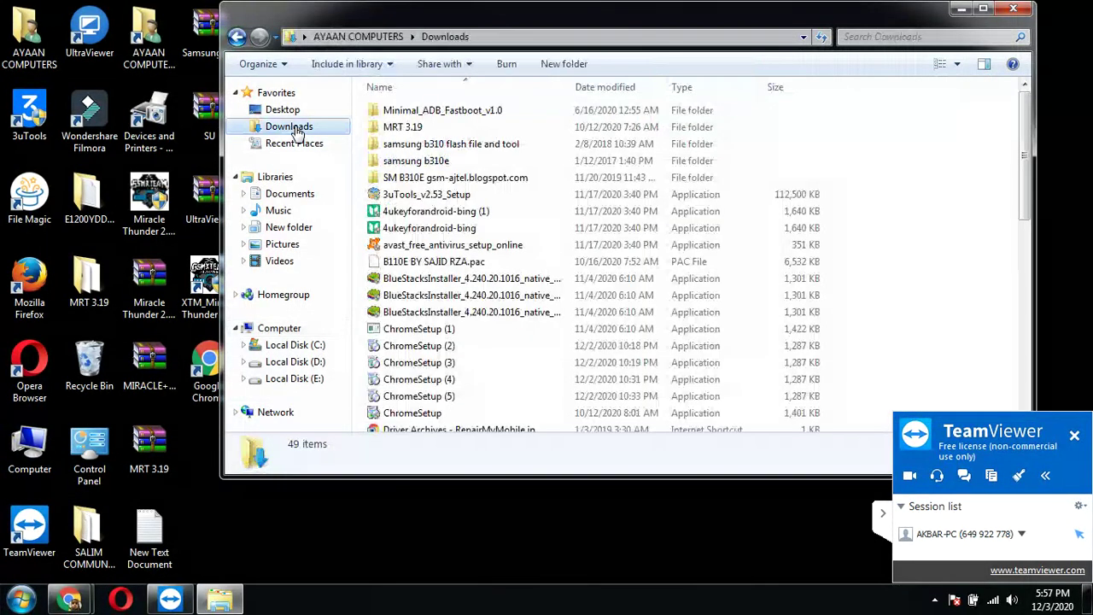
pyautogui.doubleClick(410, 145)
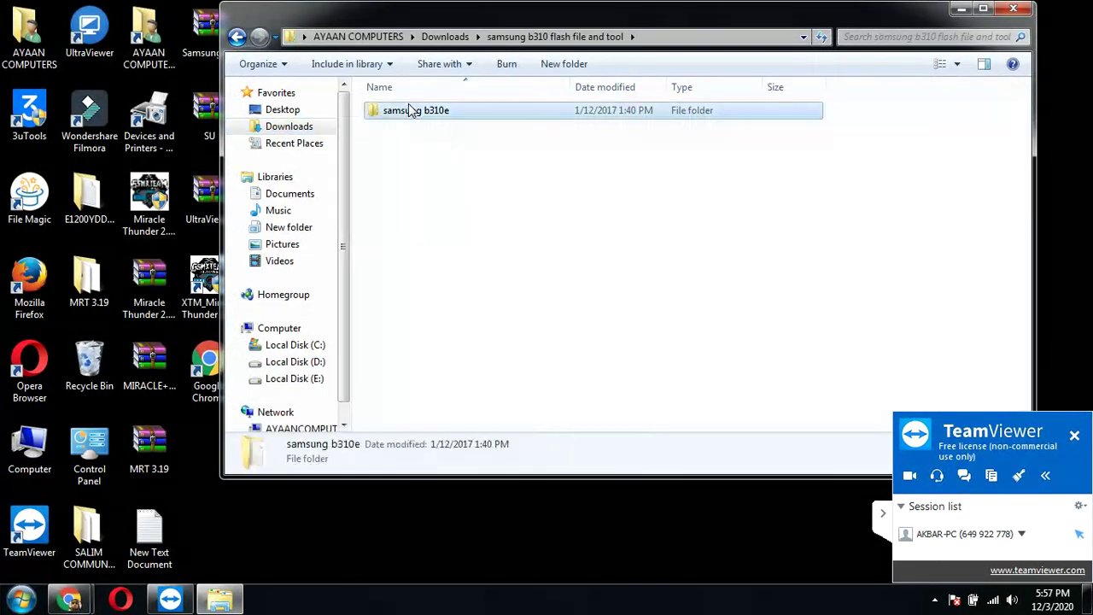
pyautogui.doubleClick(410, 110)
pyautogui.click(410, 110)
pyautogui.doubleClick(410, 110)
pyautogui.doubleClick(409, 110)
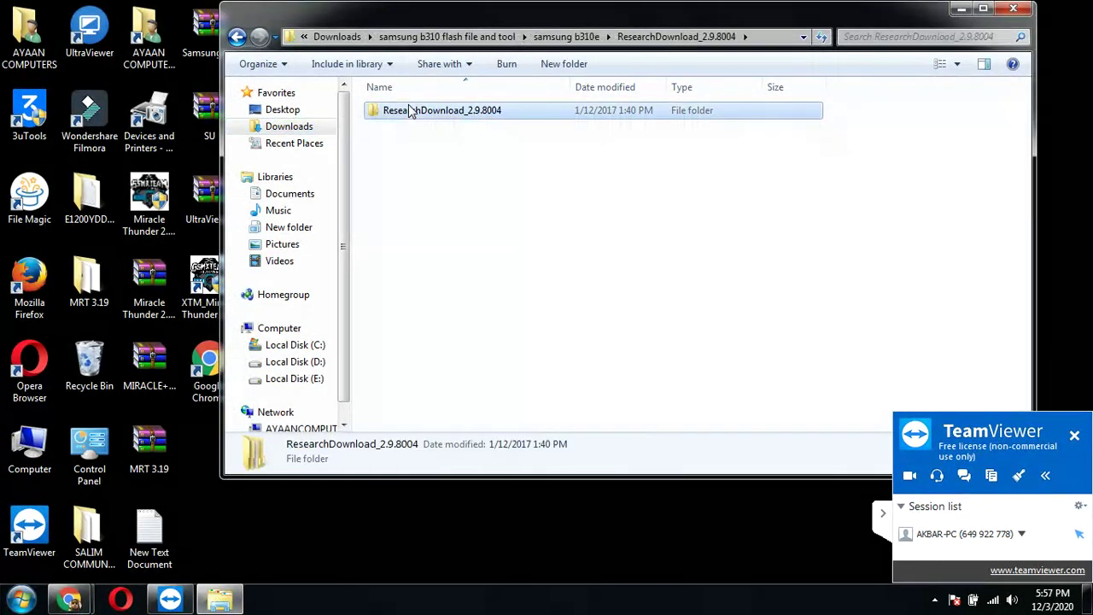
pyautogui.doubleClick(410, 110)
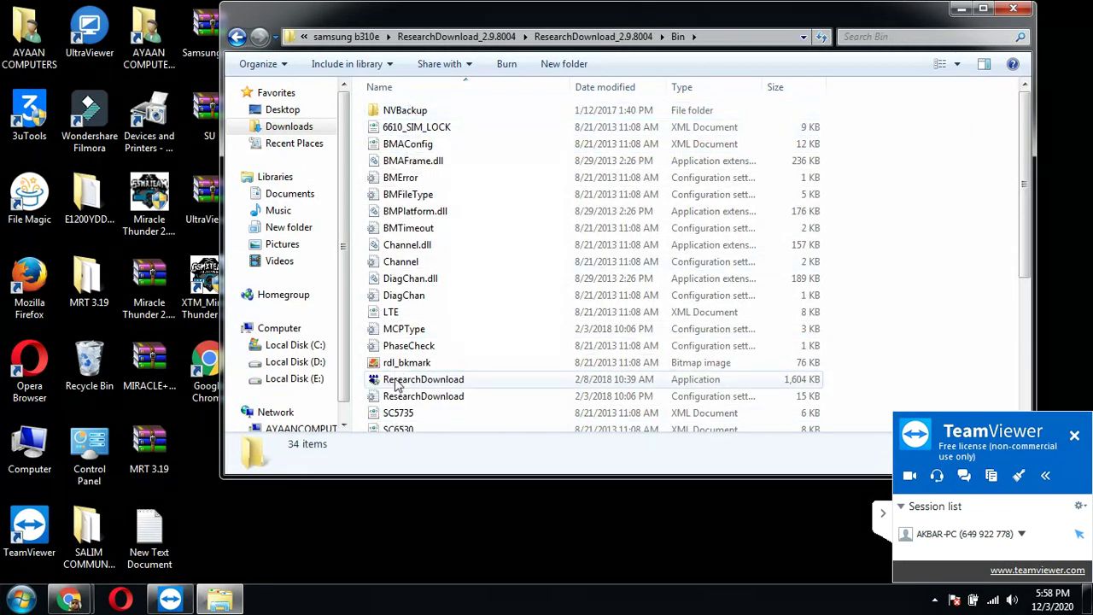
pyautogui.doubleClick(423, 379)
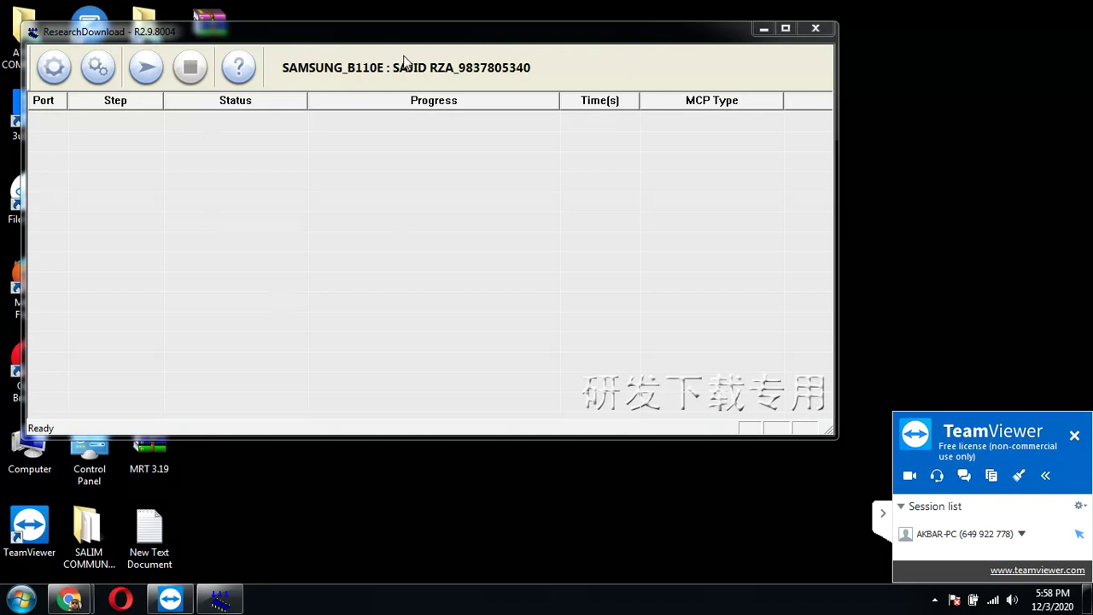
# Load the packet file samsung b310e.pac from Downloads, in the samsung b310e folder under "samsung b310 flash file and tool"
pyautogui.click(99, 71)
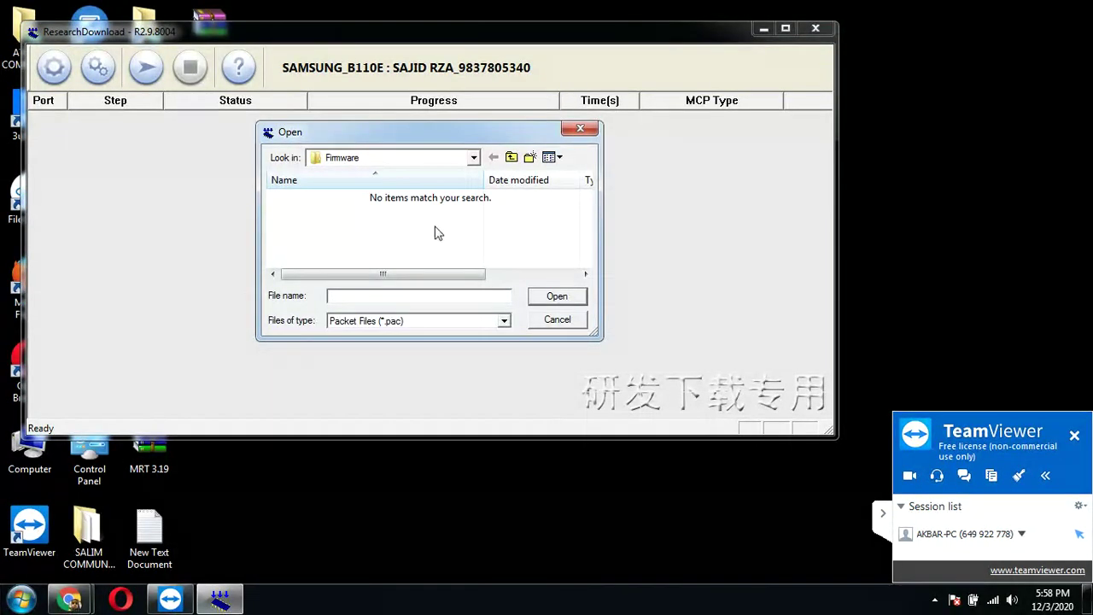
pyautogui.click(473, 158)
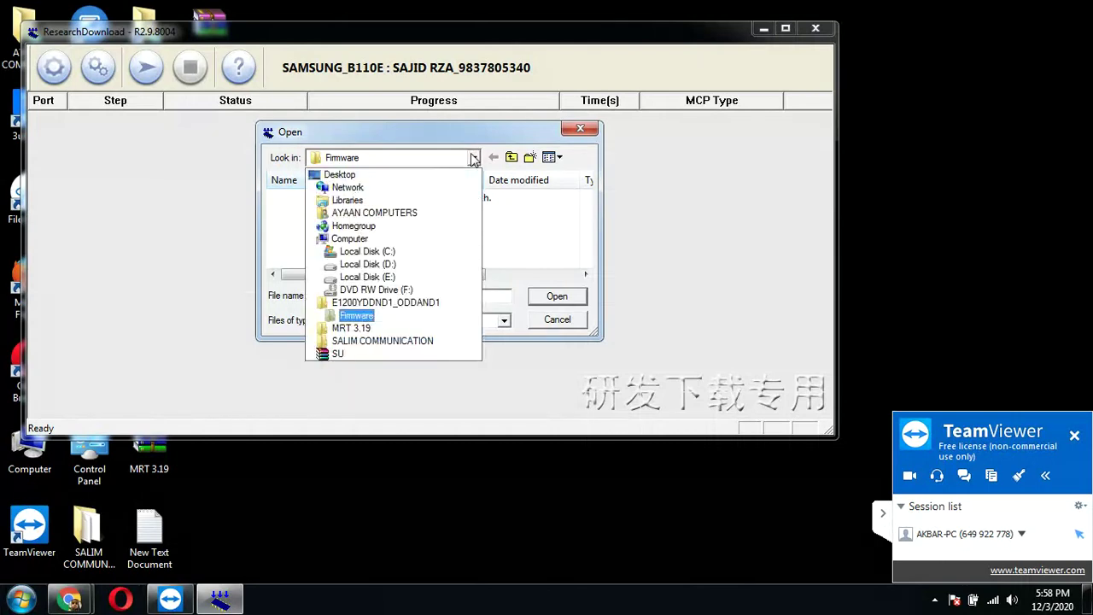
pyautogui.click(357, 255)
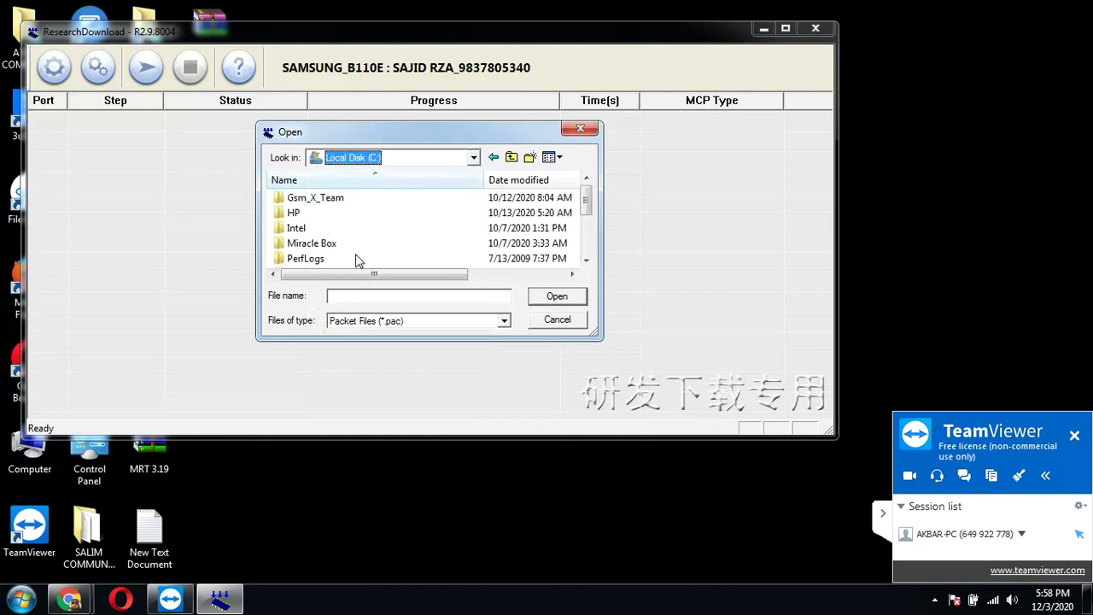
pyautogui.click(586, 230)
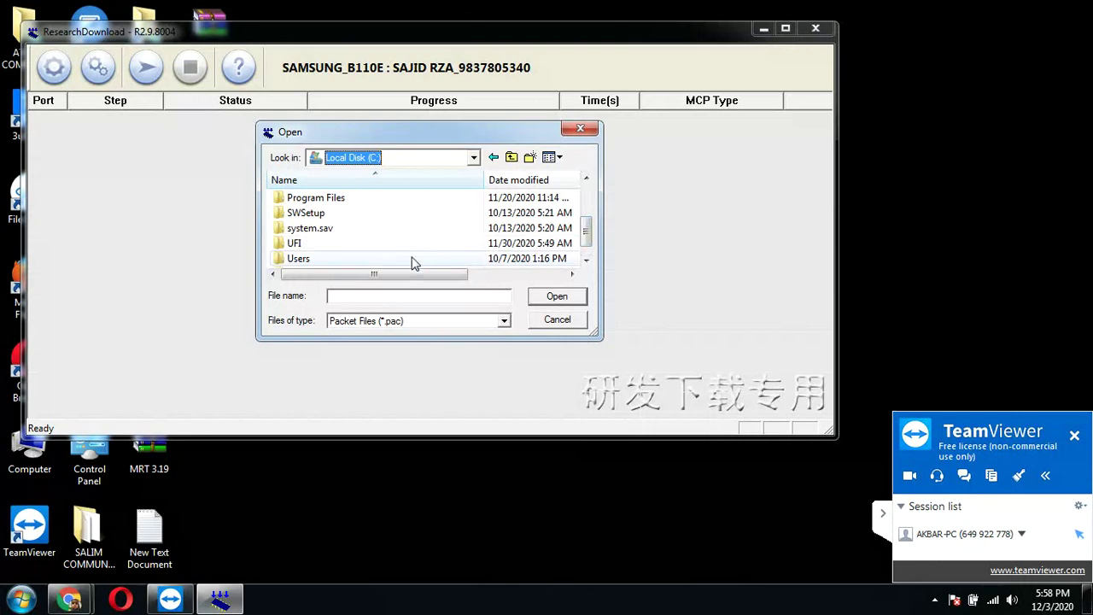
pyautogui.doubleClick(410, 259)
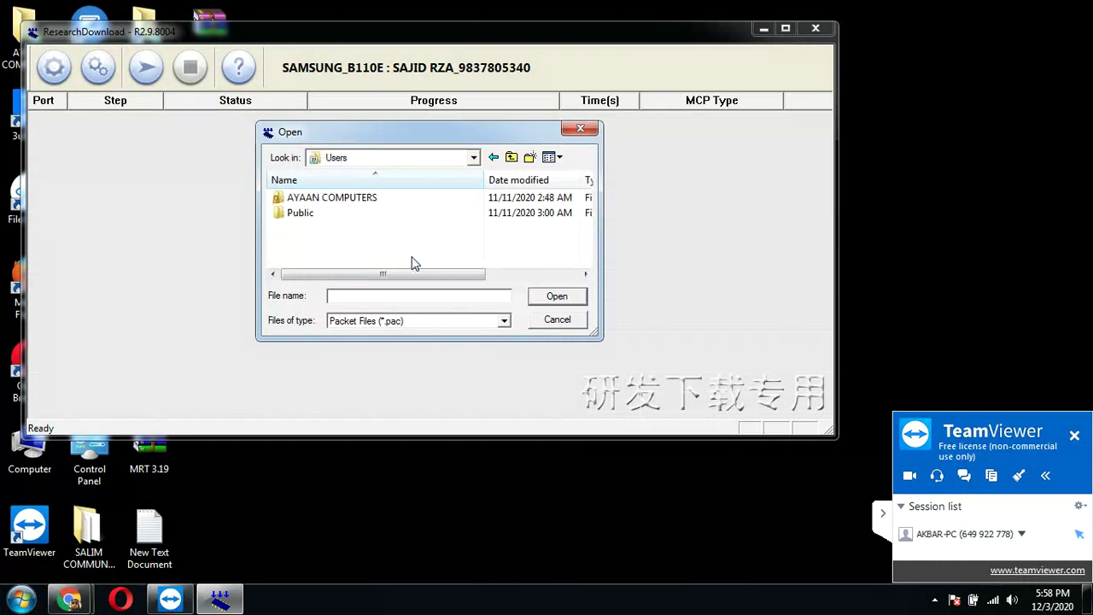
pyautogui.doubleClick(355, 201)
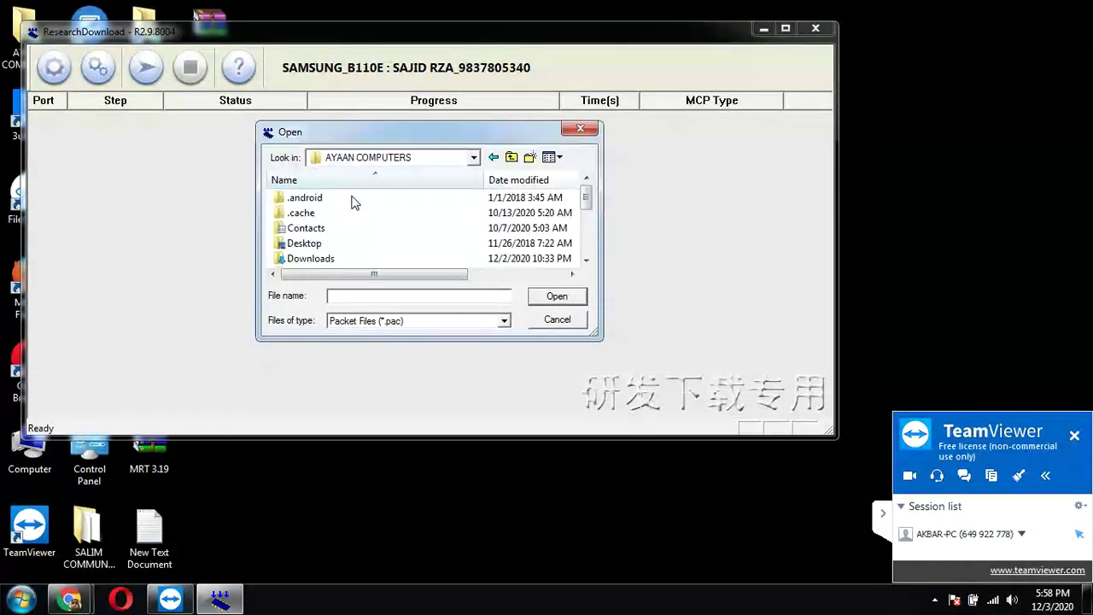
pyautogui.doubleClick(316, 260)
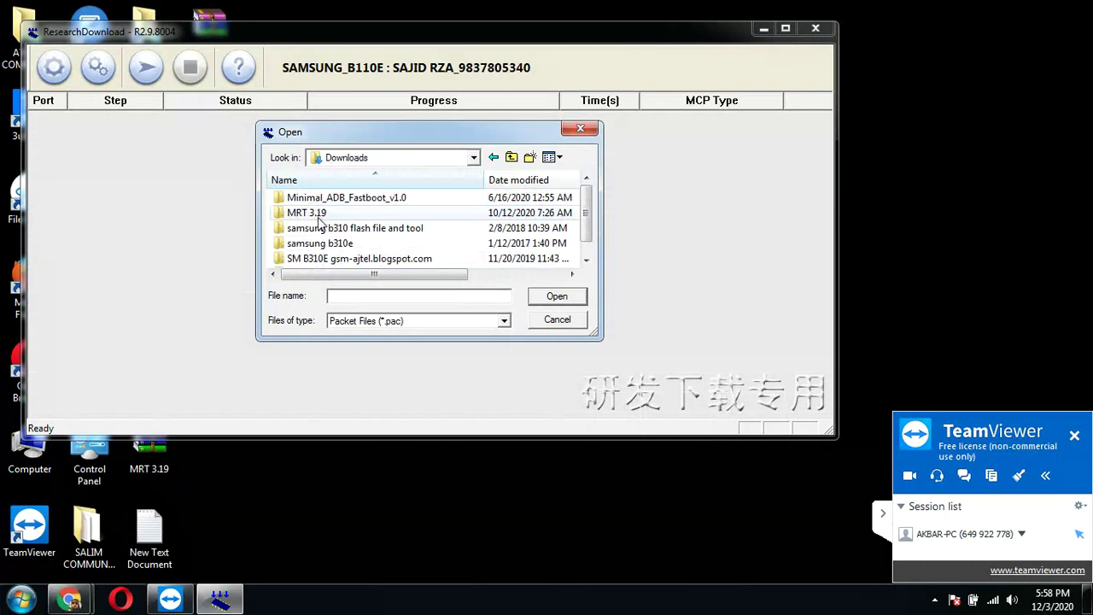
pyautogui.doubleClick(324, 227)
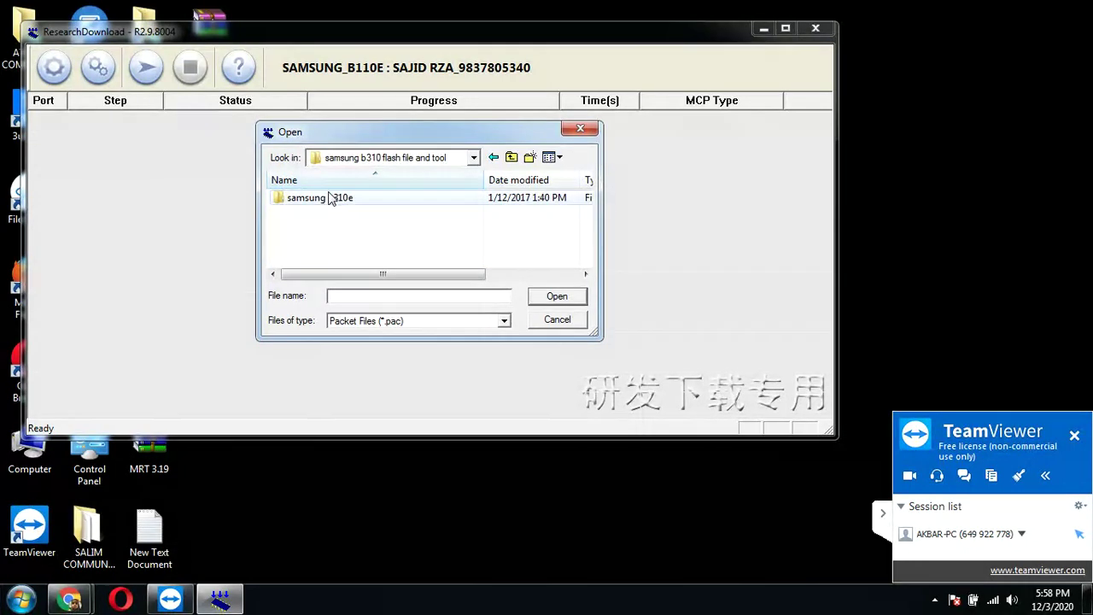
pyautogui.doubleClick(329, 197)
pyautogui.doubleClick(329, 209)
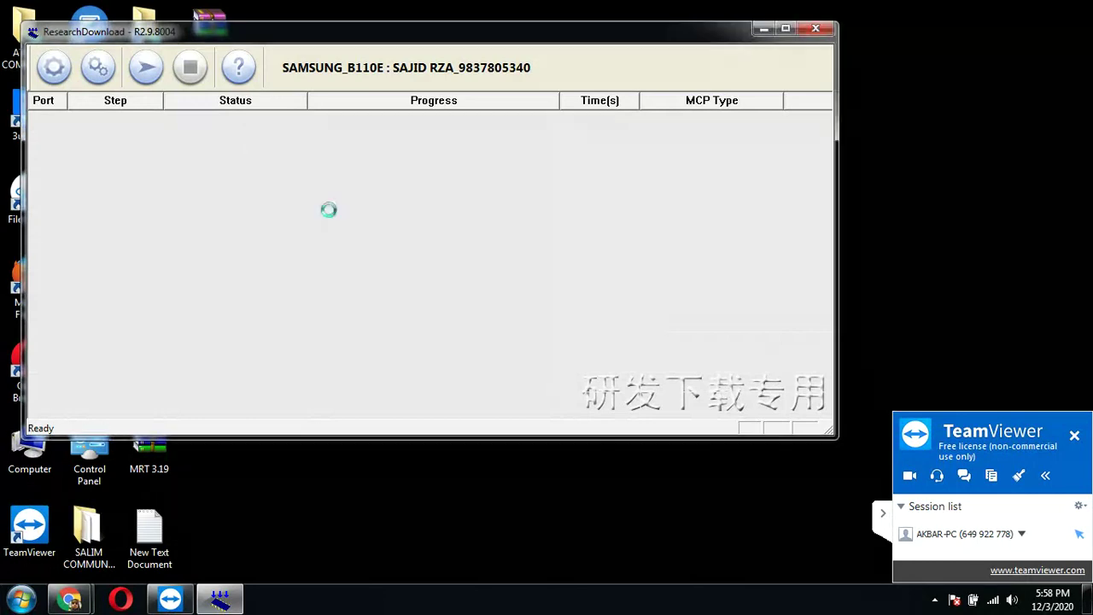
# Open the download settings of the loaded packet and select the NOR_FDL file path
pyautogui.click(97, 68)
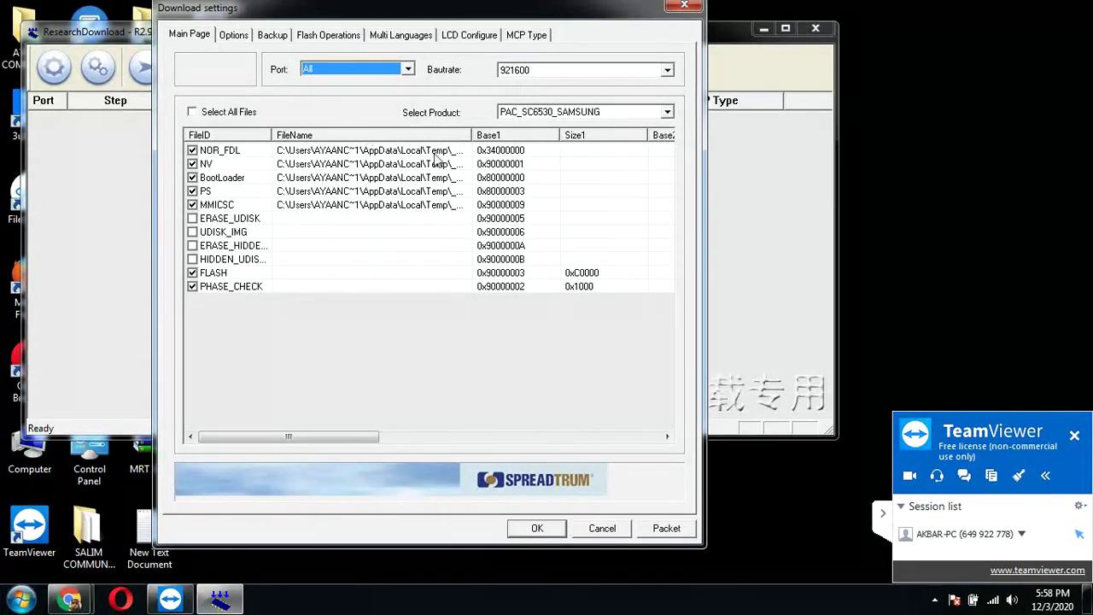
pyautogui.click(459, 154)
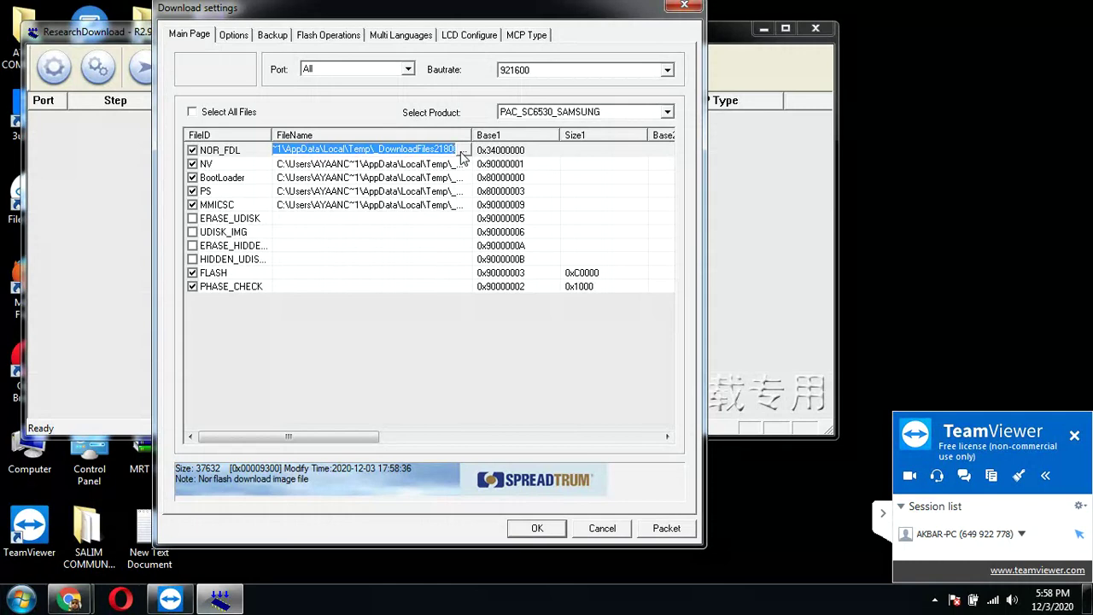
pyautogui.click(462, 150)
pyautogui.rightClick(890, 65)
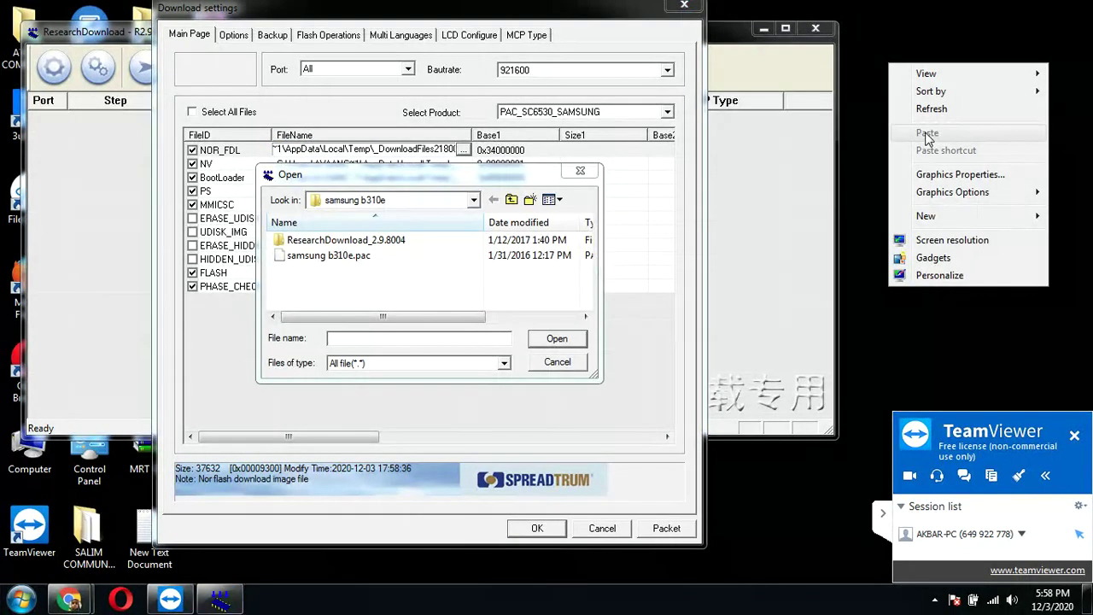
pyautogui.click(925, 113)
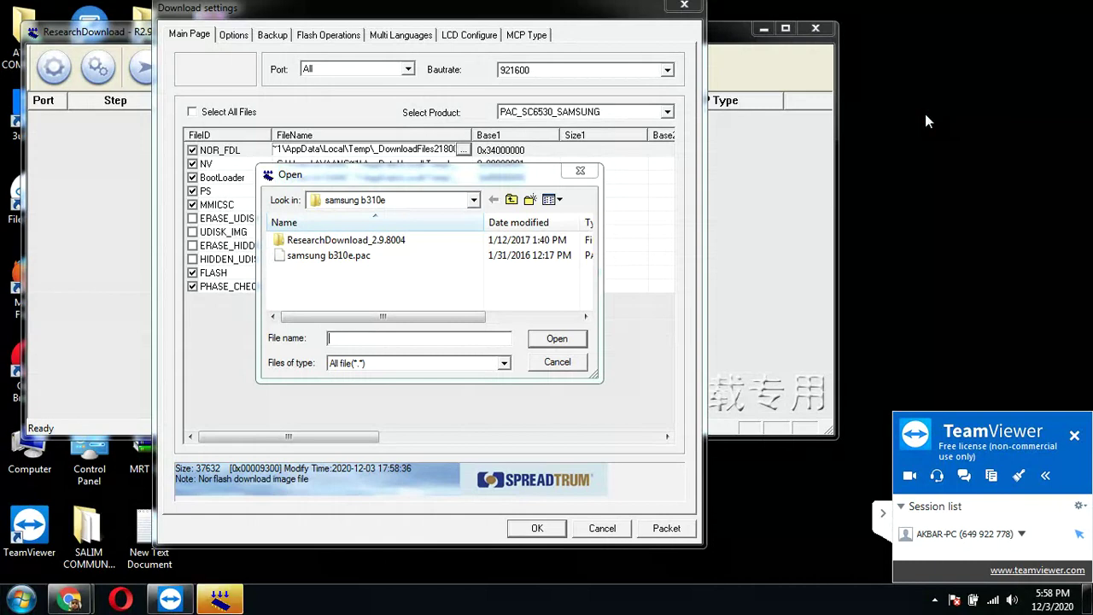
pyautogui.click(561, 362)
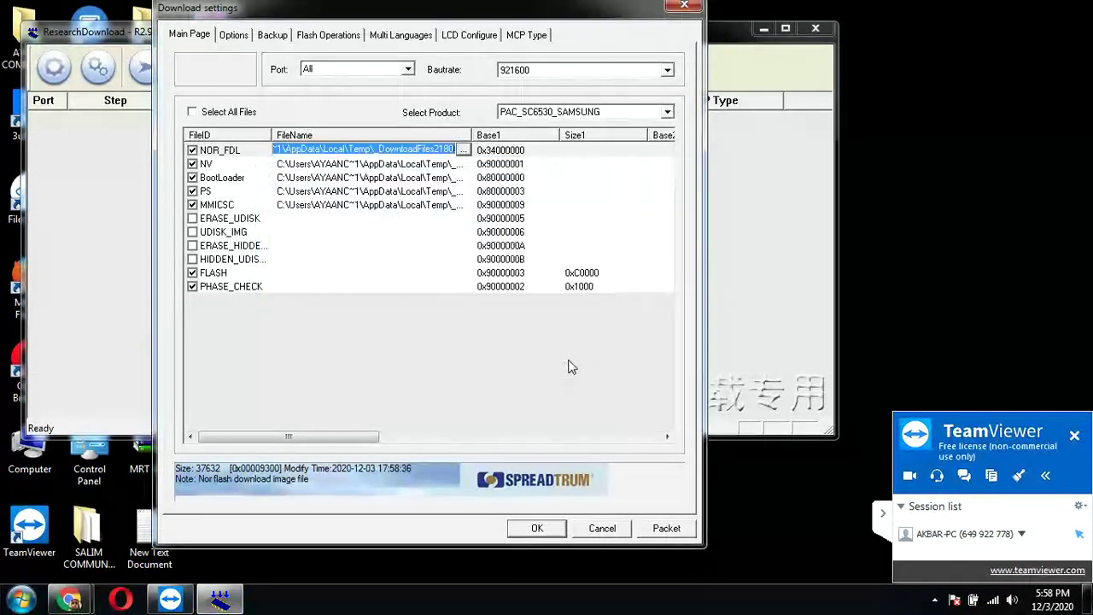
# Assign nor_fdl.bin to the NOR_FDL entry from the Firmware folder of E1200YDDND1_ODDAND1 on the Desktop
pyautogui.click(463, 152)
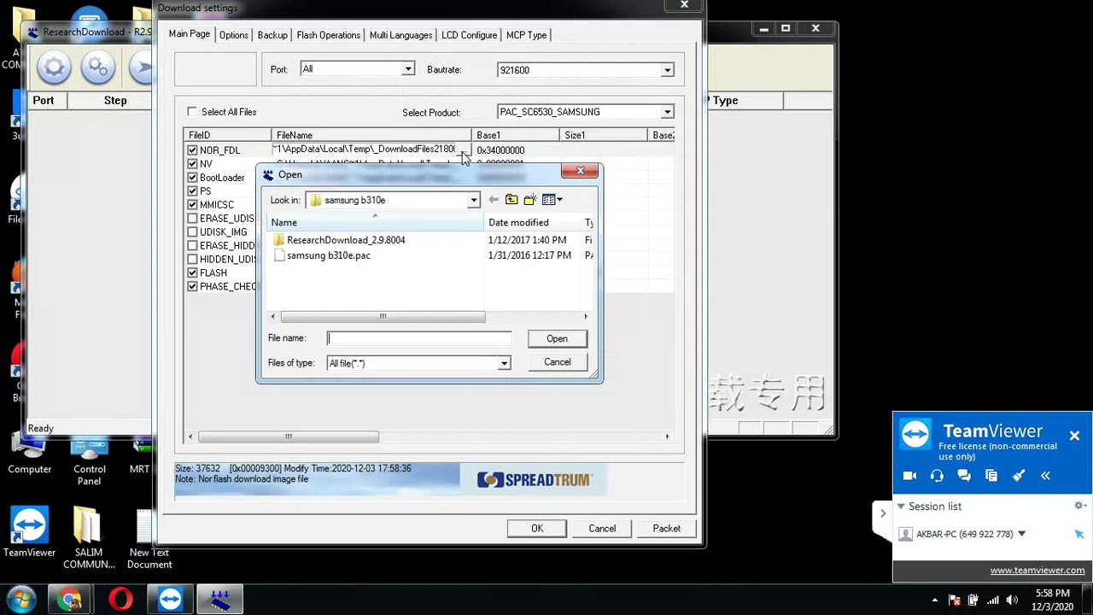
pyautogui.click(473, 201)
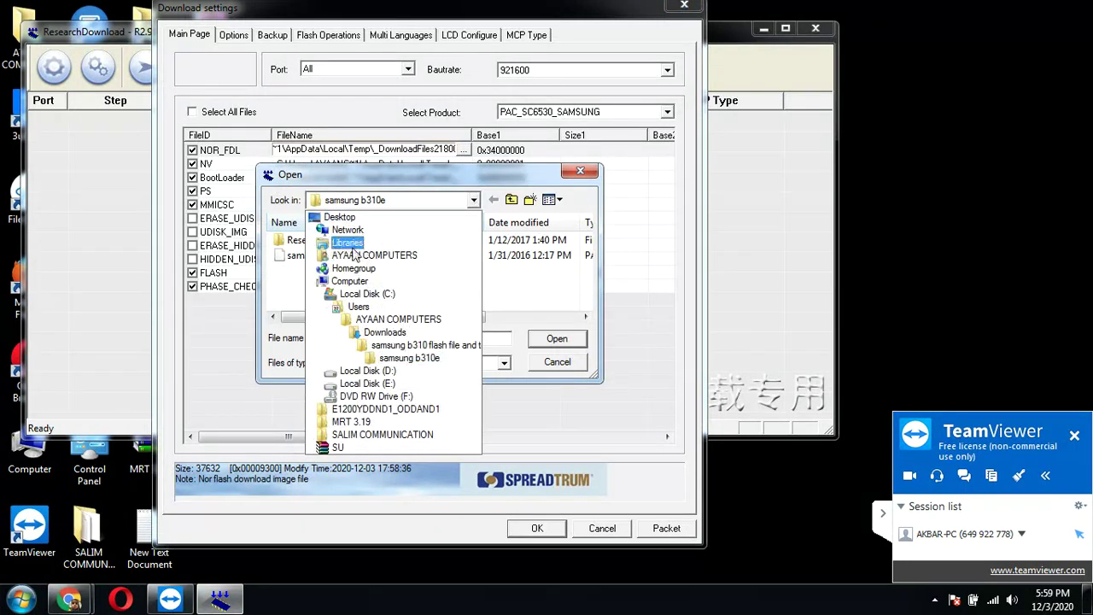
pyautogui.click(341, 218)
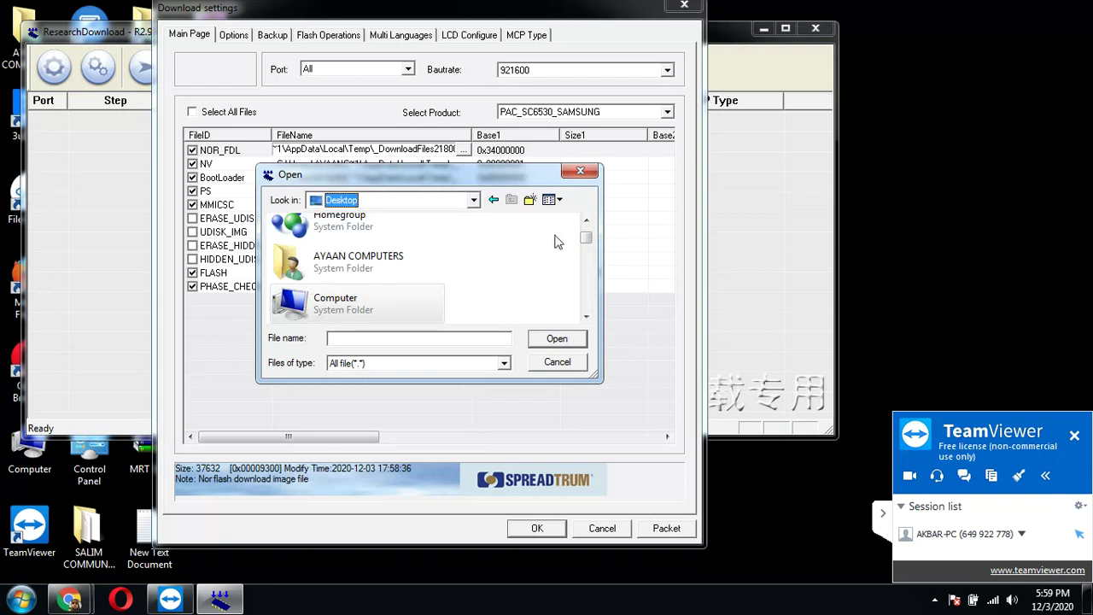
pyautogui.click(589, 262)
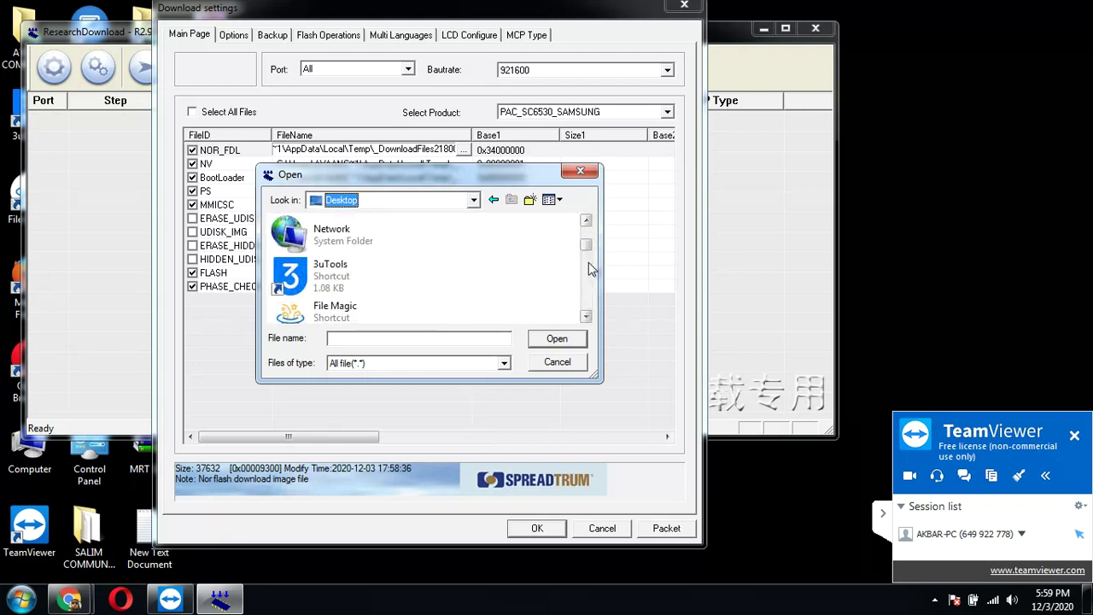
pyautogui.click(588, 272)
pyautogui.click(583, 286)
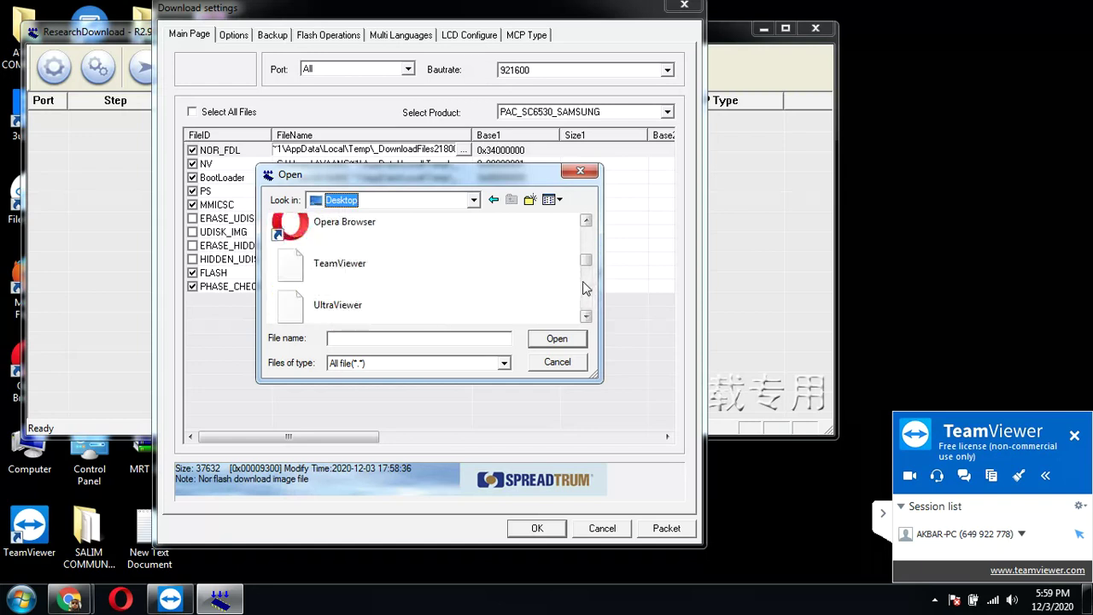
pyautogui.click(585, 288)
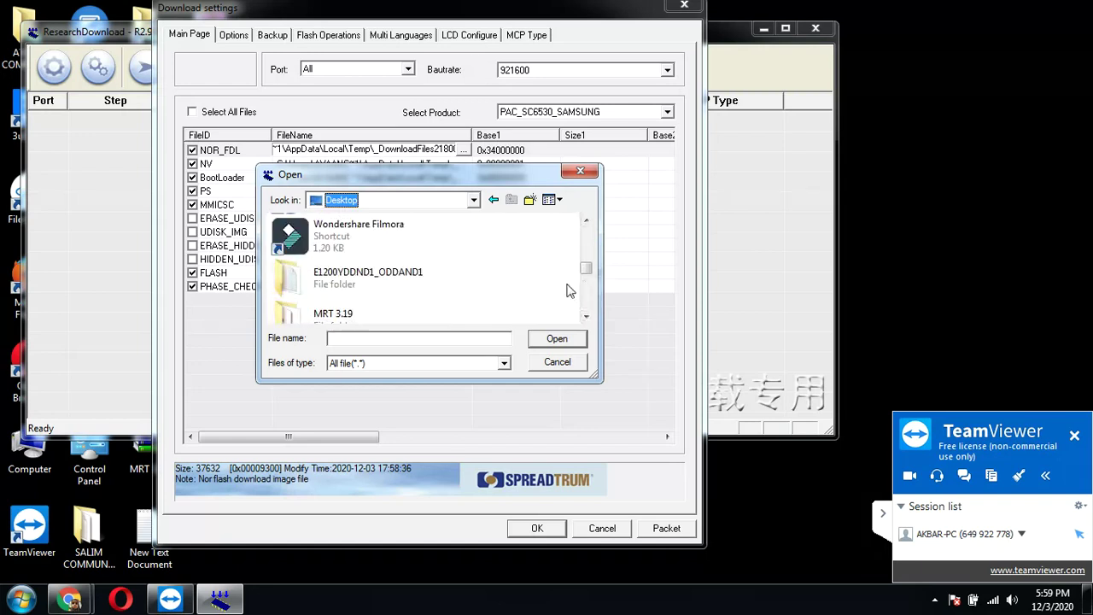
pyautogui.doubleClick(425, 285)
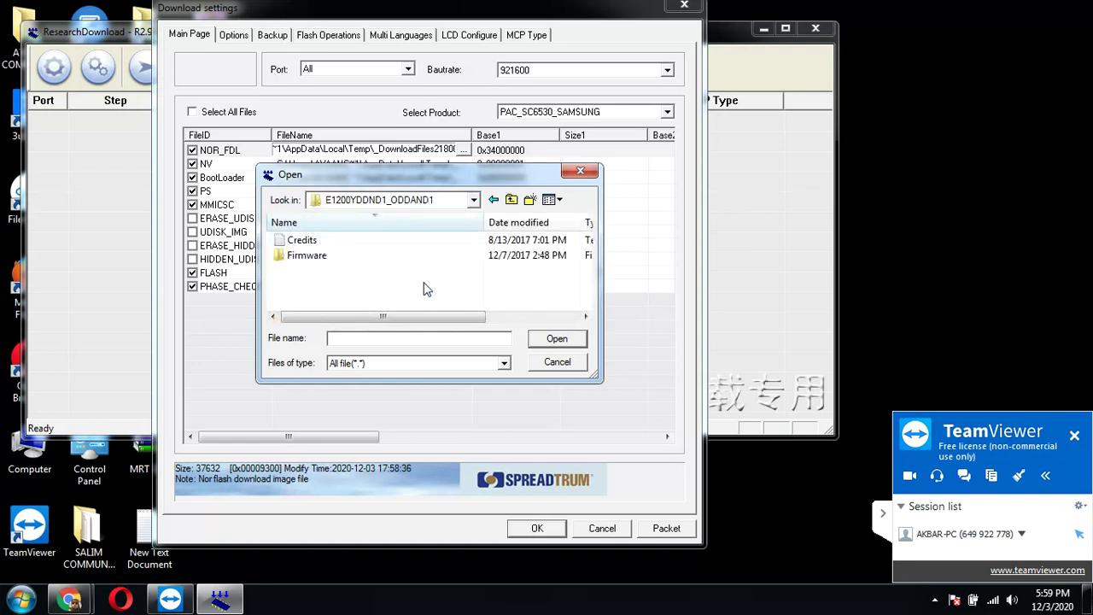
pyautogui.doubleClick(397, 256)
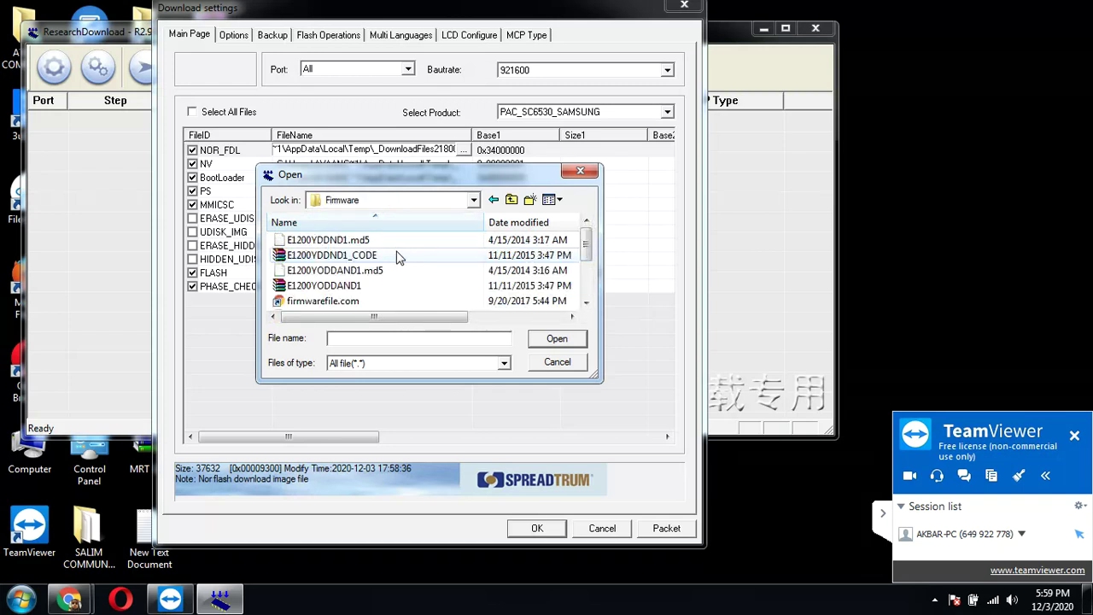
pyautogui.click(587, 282)
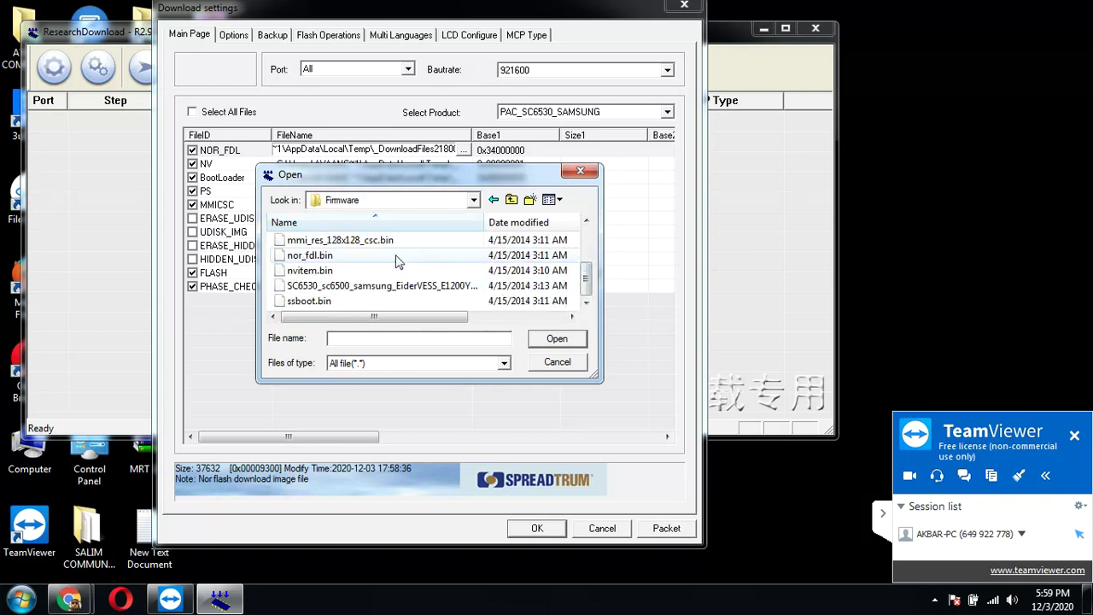
pyautogui.doubleClick(375, 262)
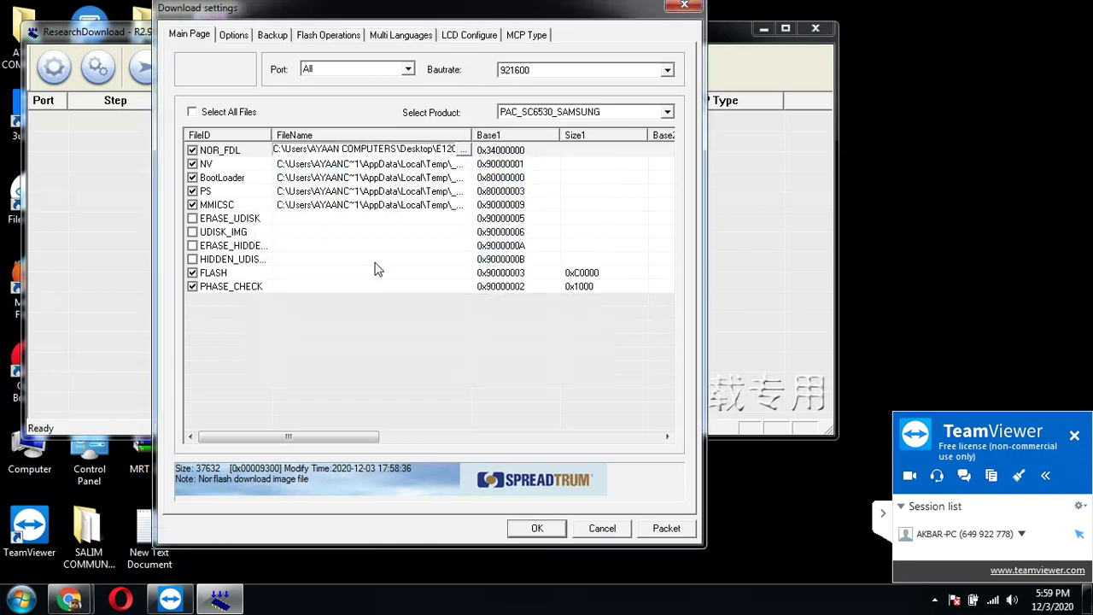
# Assign nvitem.bin from the Firmware folder to the NV entry
pyautogui.click(462, 165)
pyautogui.click(465, 165)
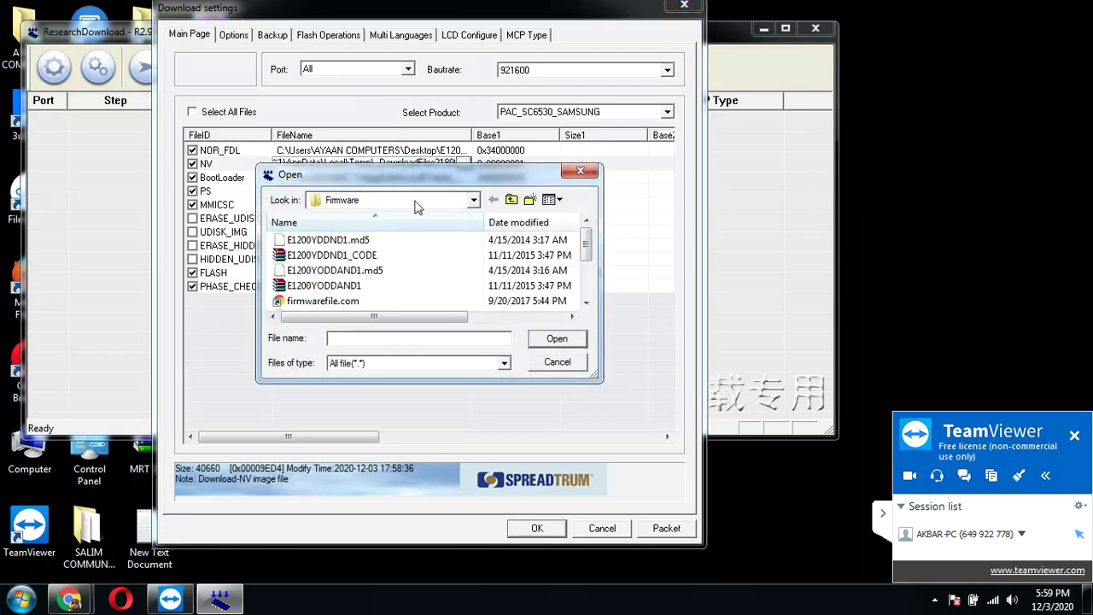
pyautogui.click(586, 284)
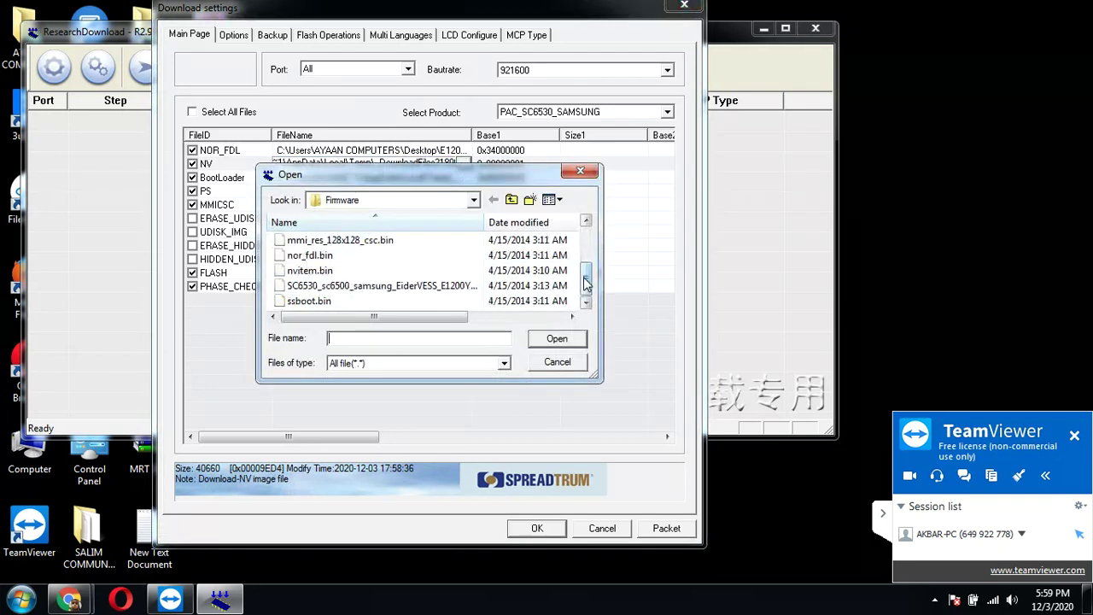
pyautogui.doubleClick(353, 276)
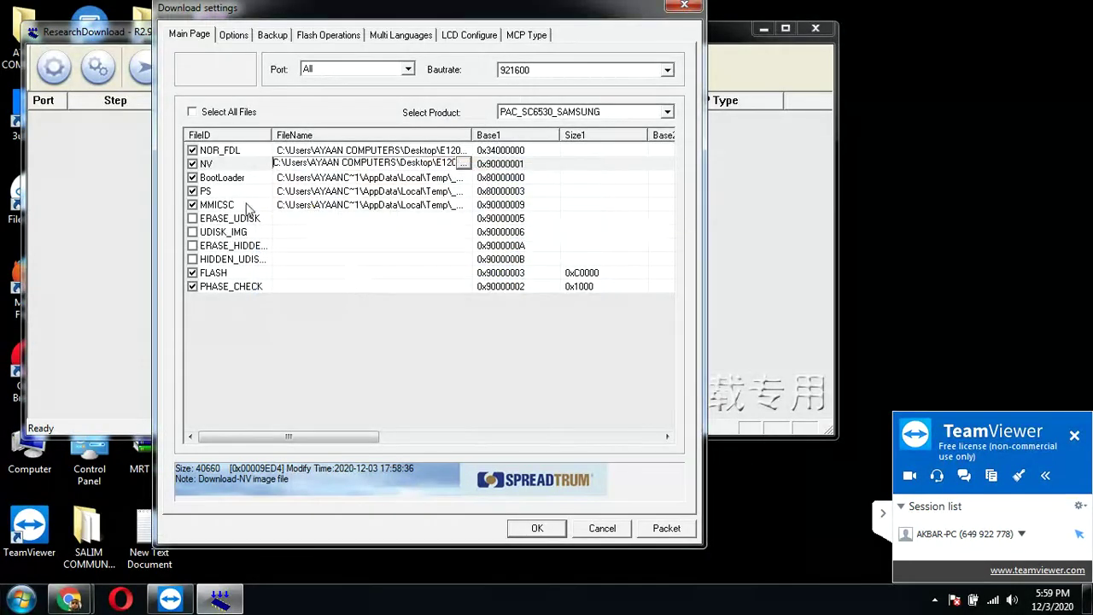
# Assign ssboot.bin from the Firmware folder to the BootLoader entry
pyautogui.click(459, 179)
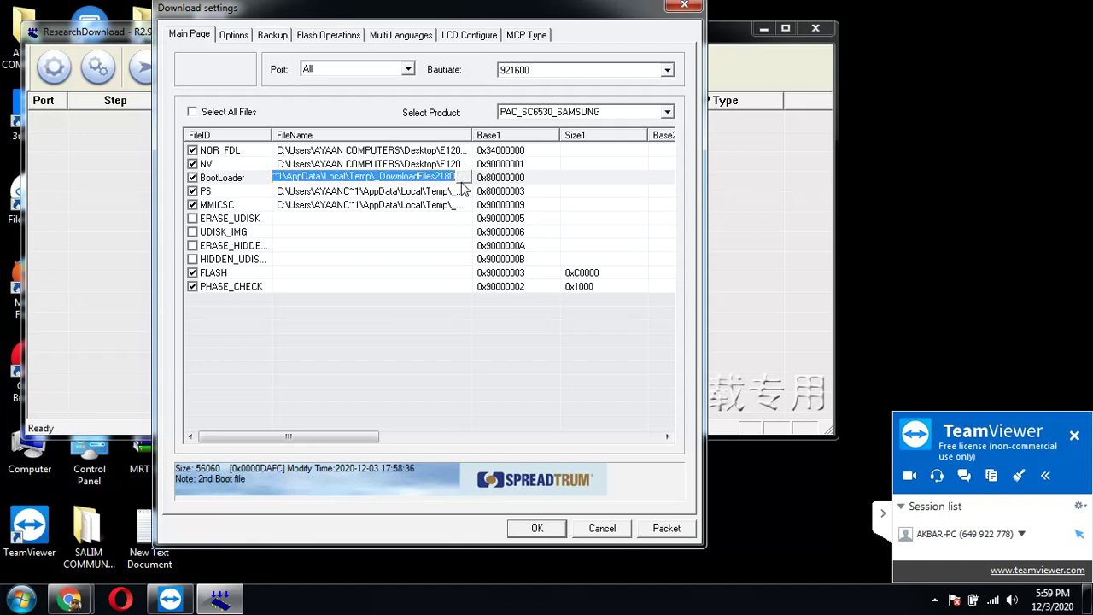
pyautogui.click(463, 179)
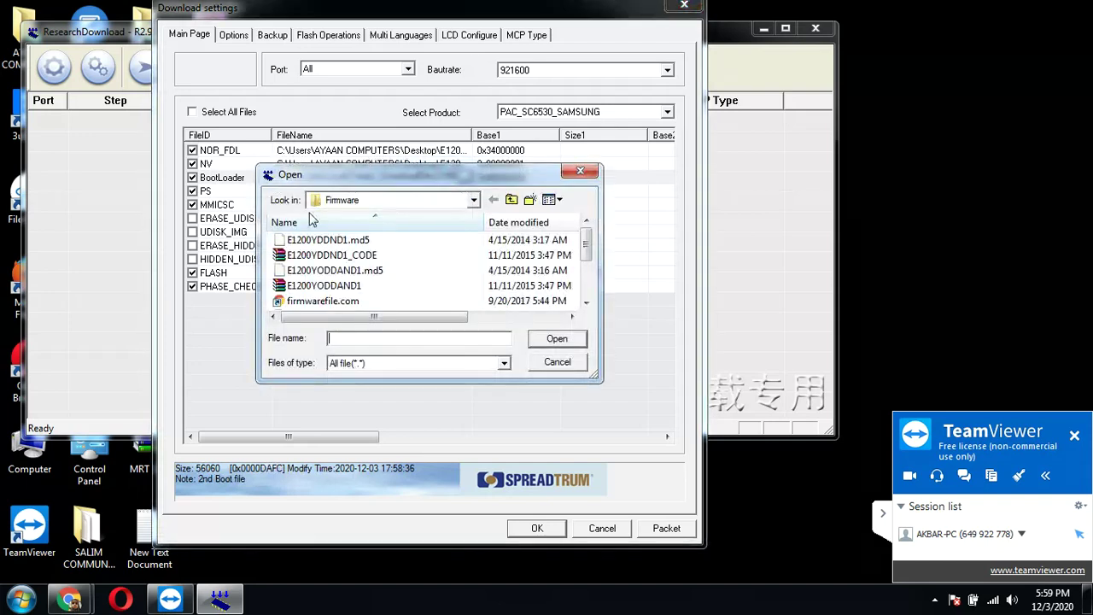
pyautogui.scroll(-3, 589, 281)
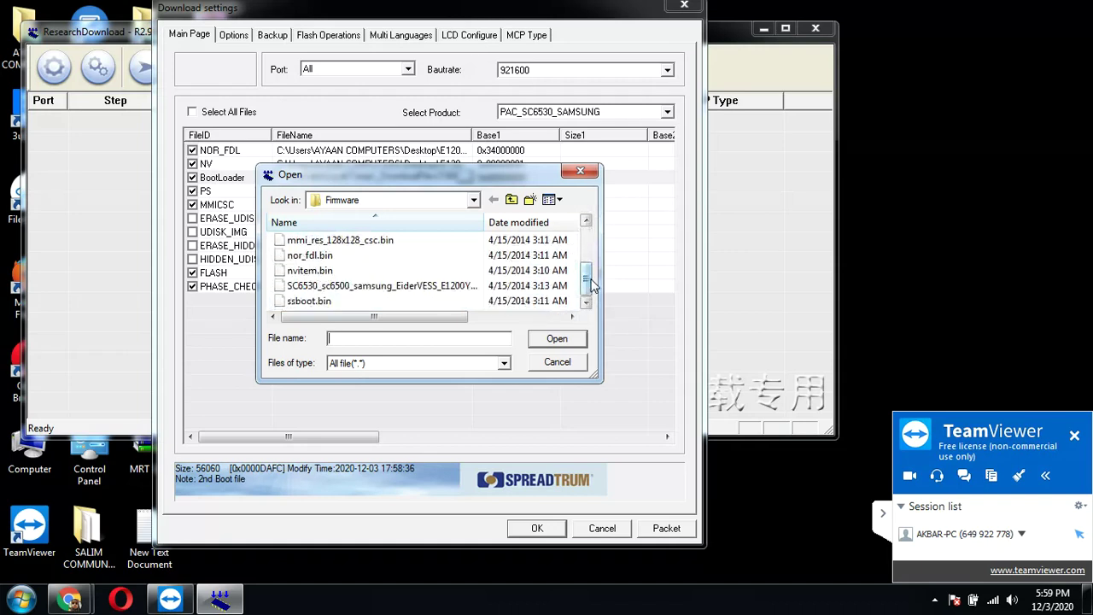
pyautogui.click(318, 304)
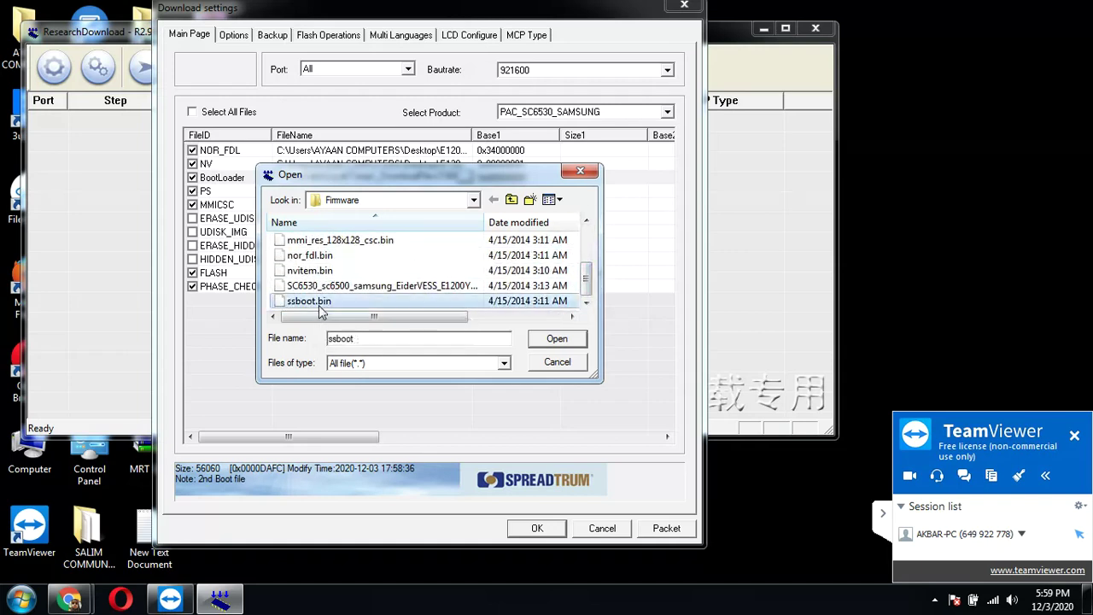
pyautogui.click(555, 339)
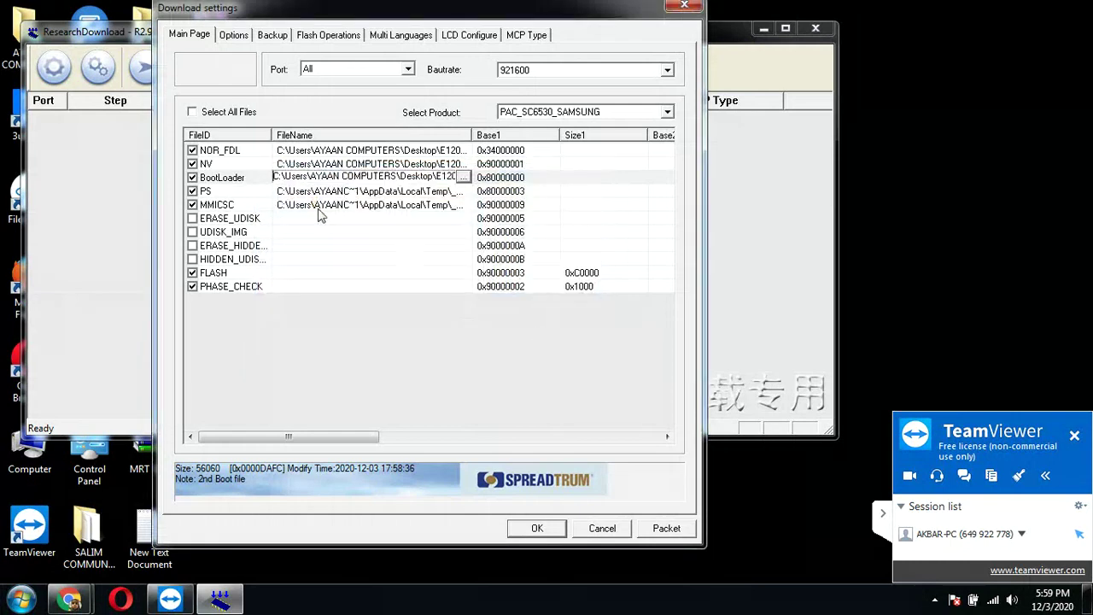
# Assign the firmware image whose name starts with SC6530_sc6500_samsung_EiderVESS_E1200Y to the PS entry
pyautogui.click(465, 193)
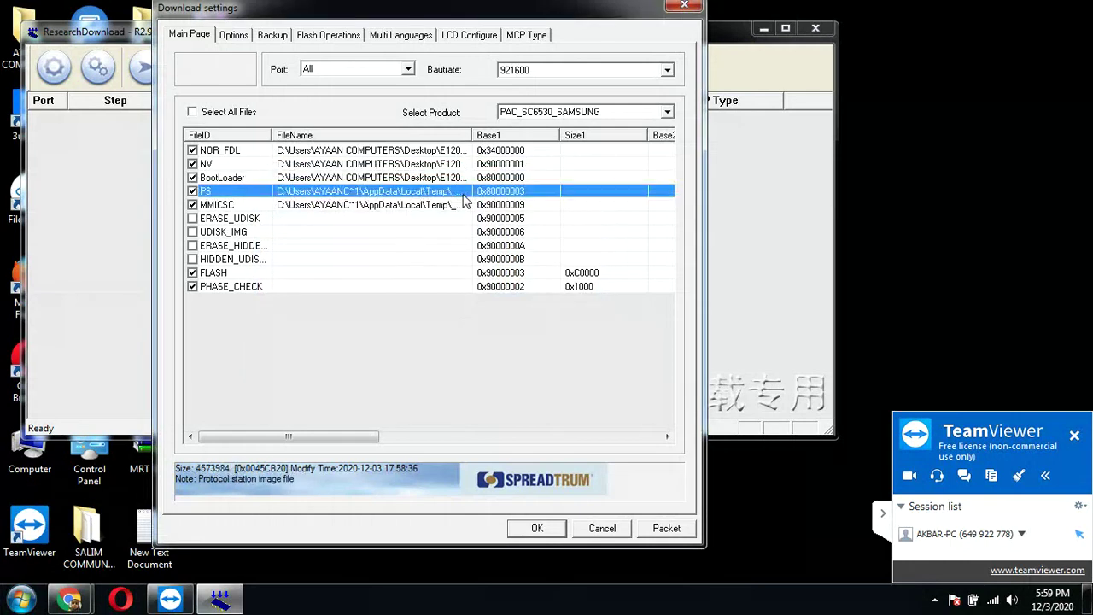
pyautogui.click(465, 193)
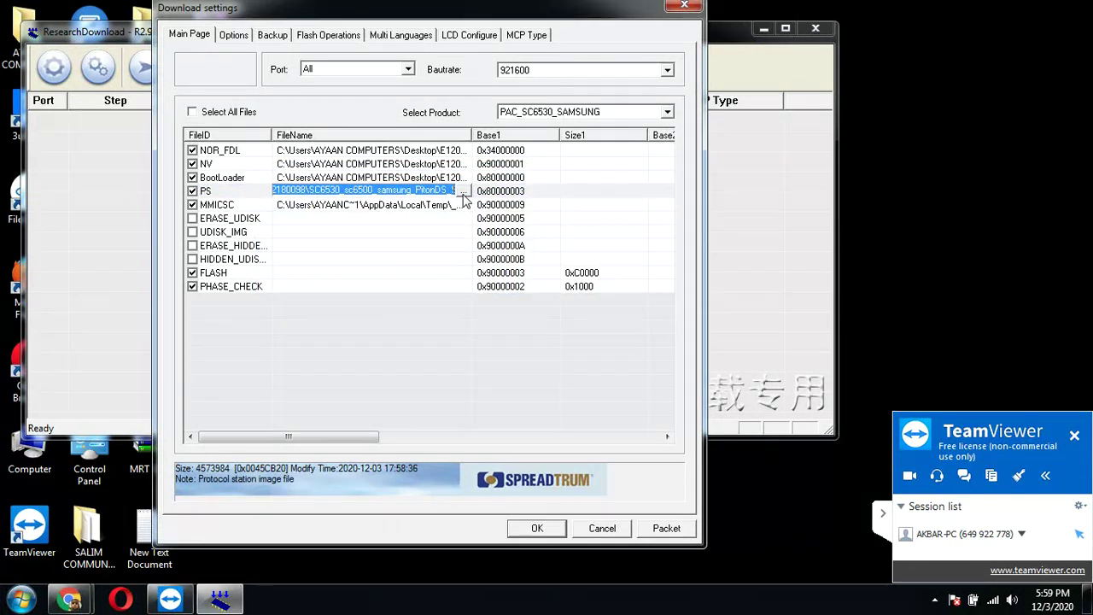
pyautogui.click(463, 193)
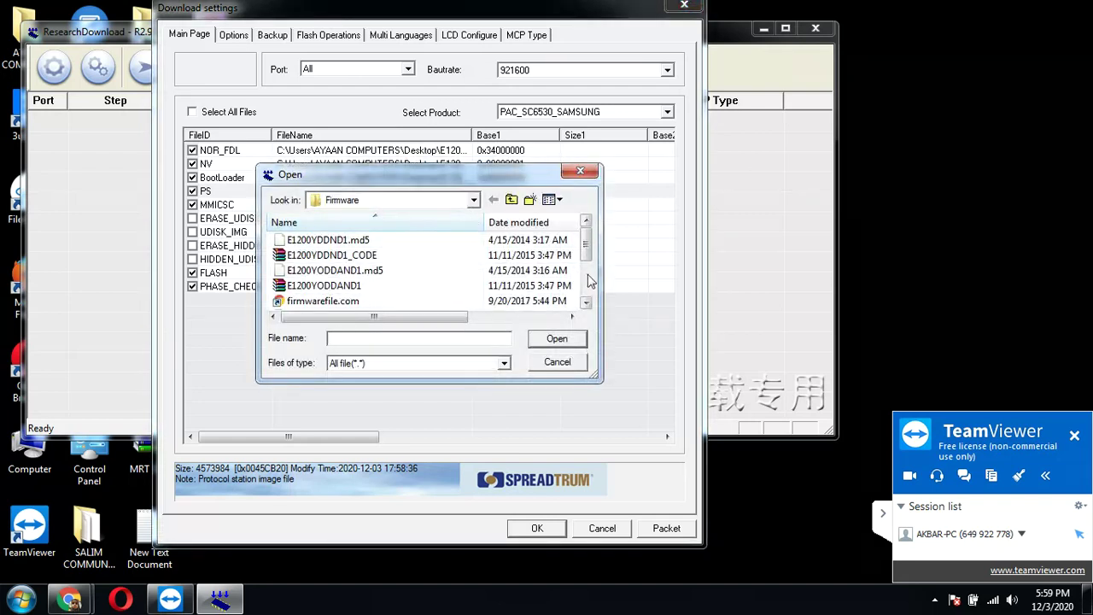
pyautogui.scroll(-3, 588, 282)
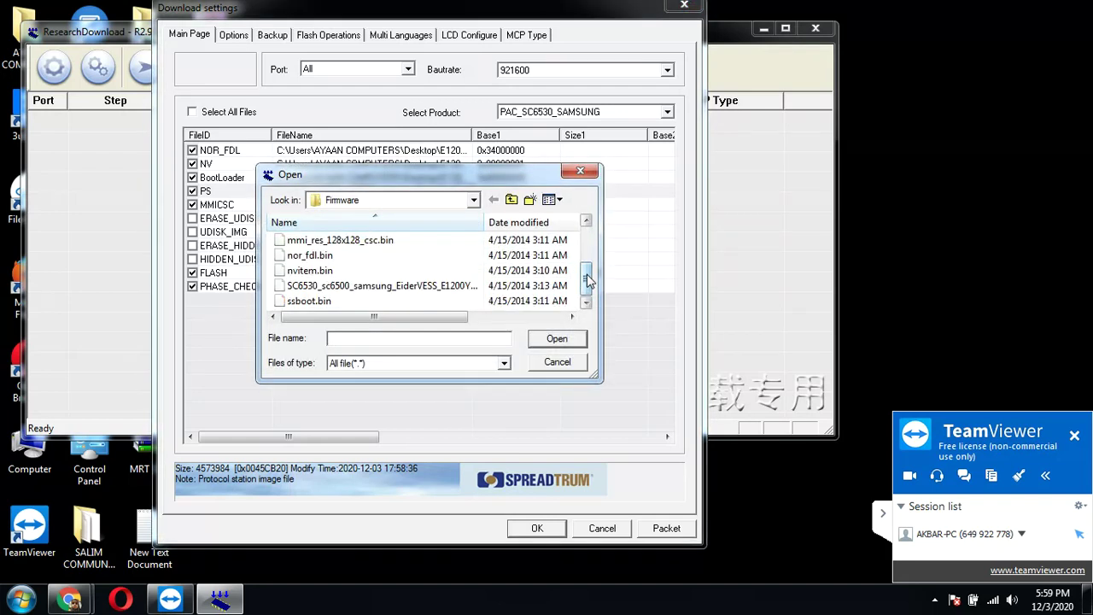
pyautogui.click(418, 288)
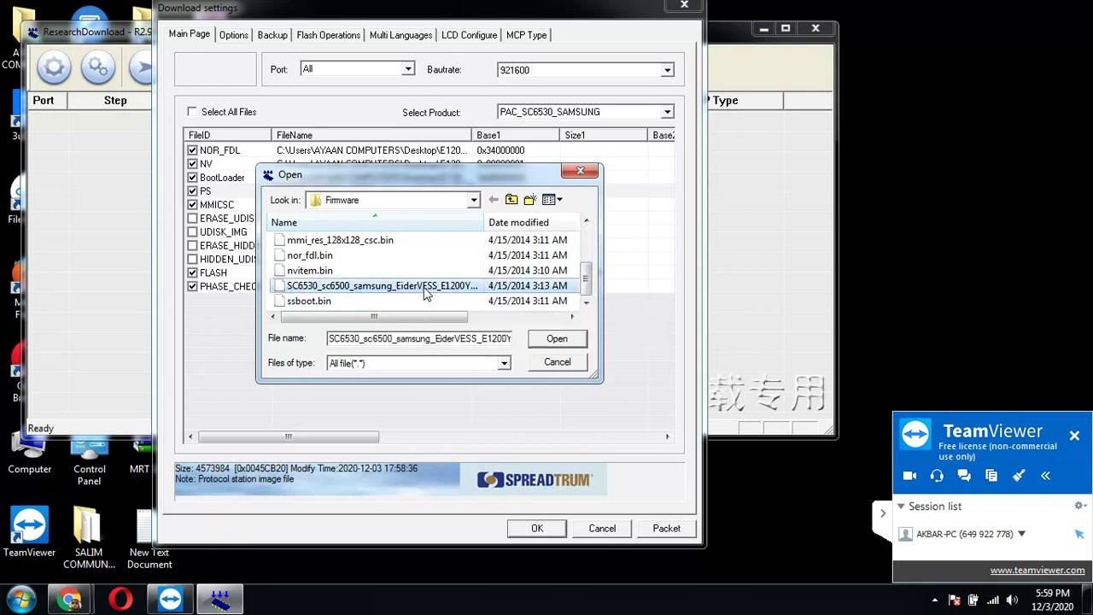
pyautogui.click(556, 339)
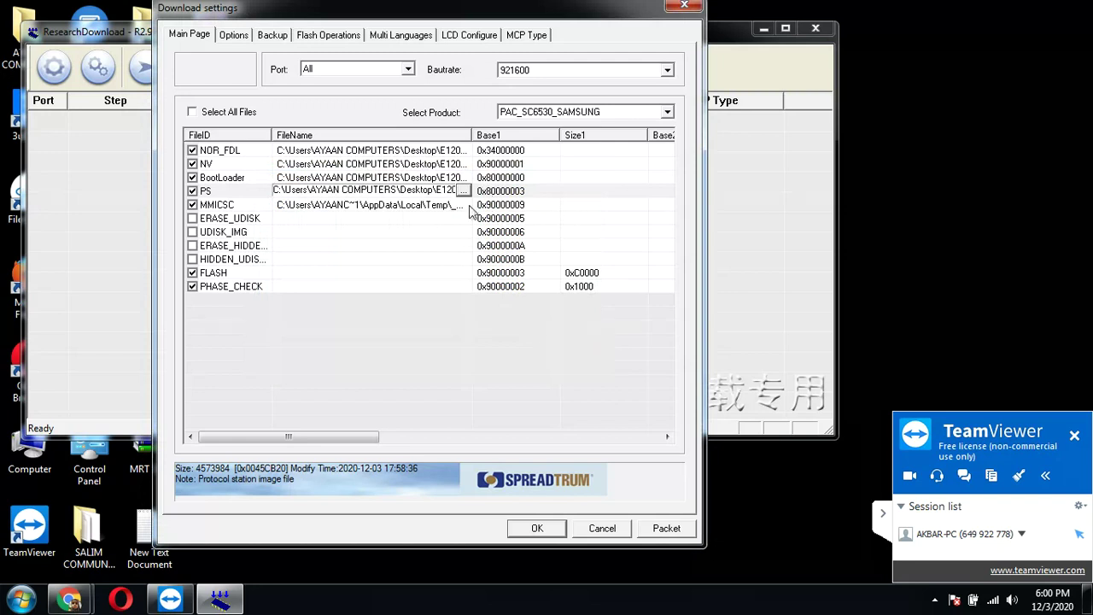
# Assign mmi_res_128x128_csc.bin from the Firmware folder of E1200YDDND1_ODDAND1 to the MMICSC entry and apply the download settings
pyautogui.click(467, 210)
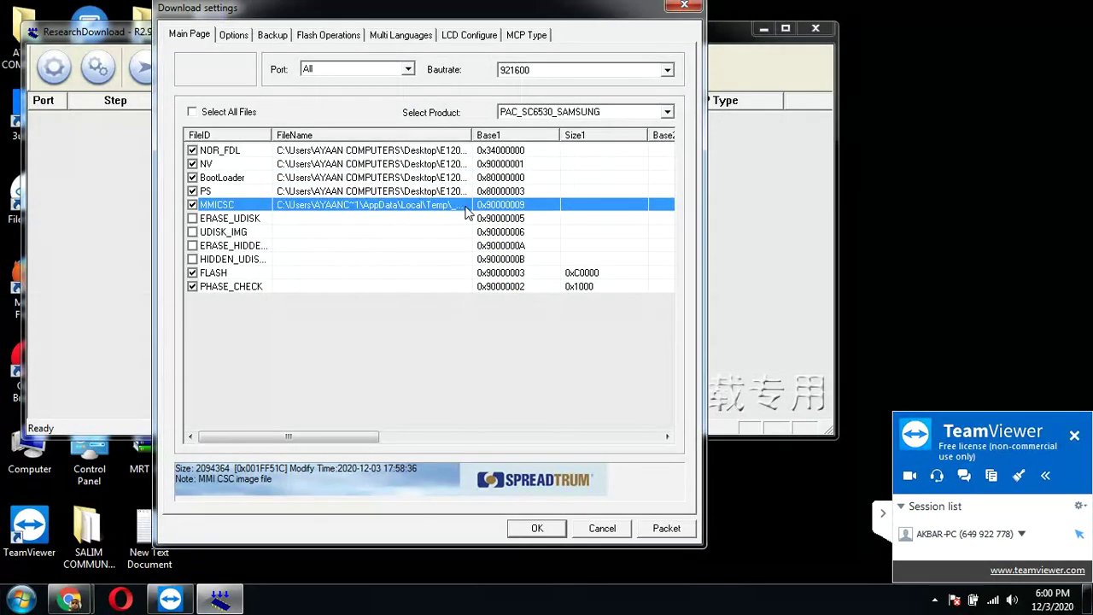
pyautogui.doubleClick(467, 213)
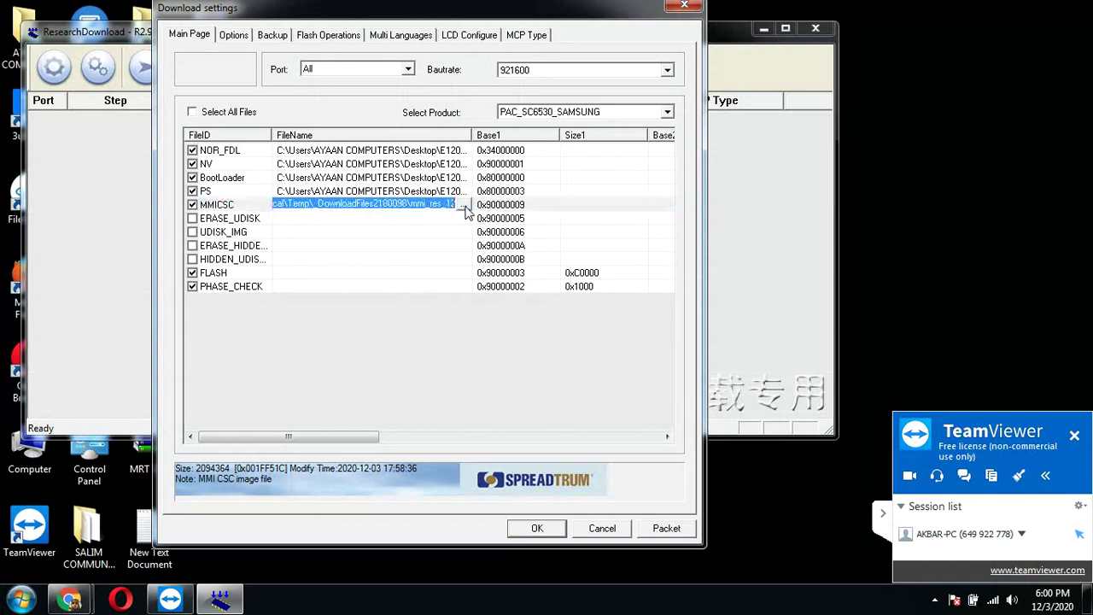
pyautogui.click(467, 214)
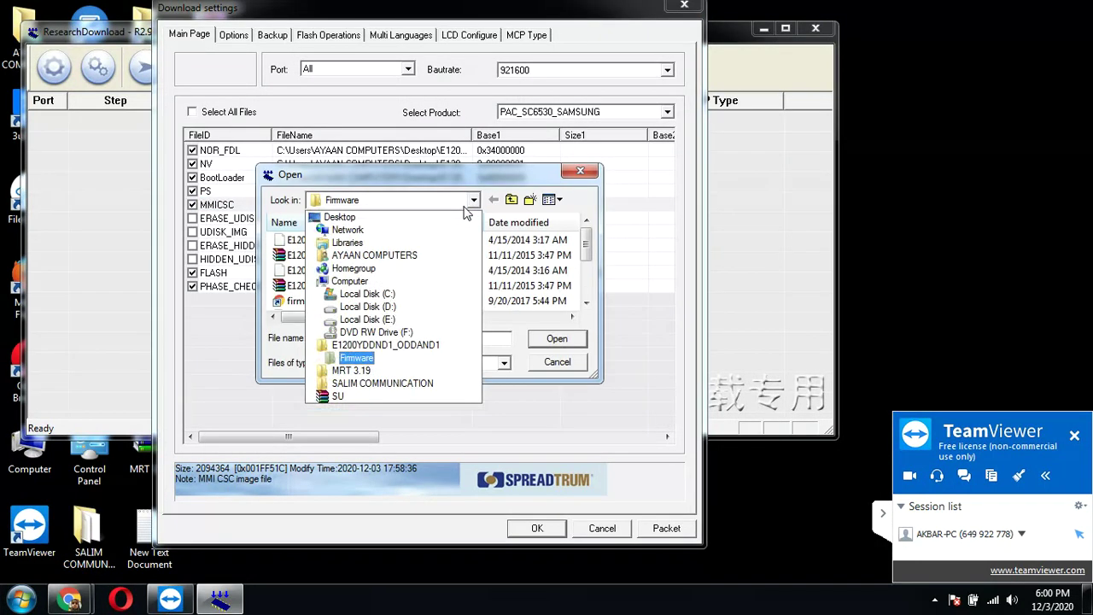
pyautogui.click(396, 345)
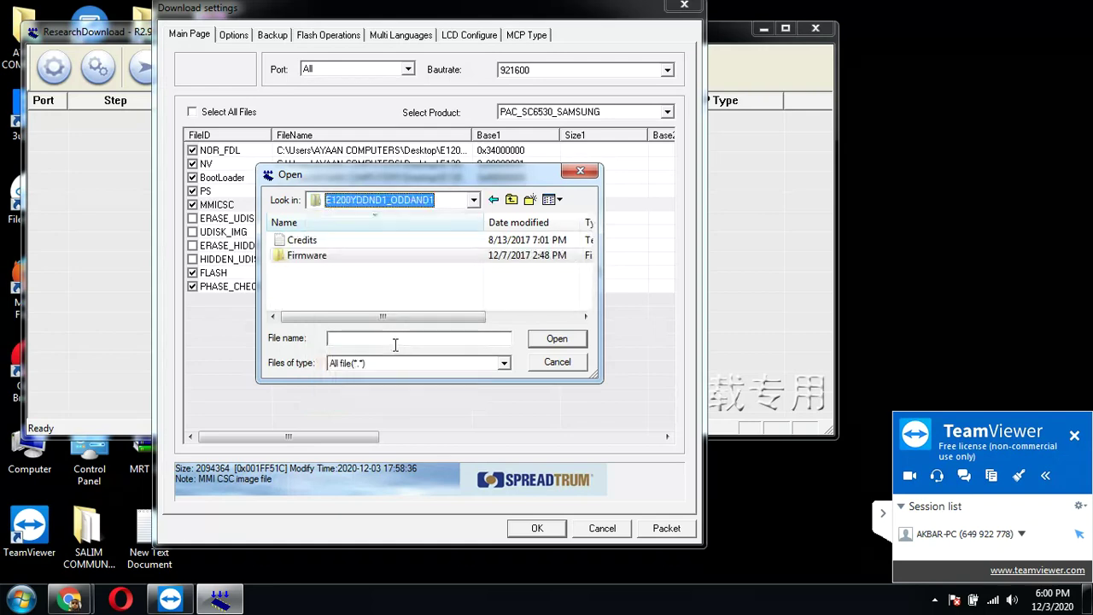
pyautogui.doubleClick(363, 255)
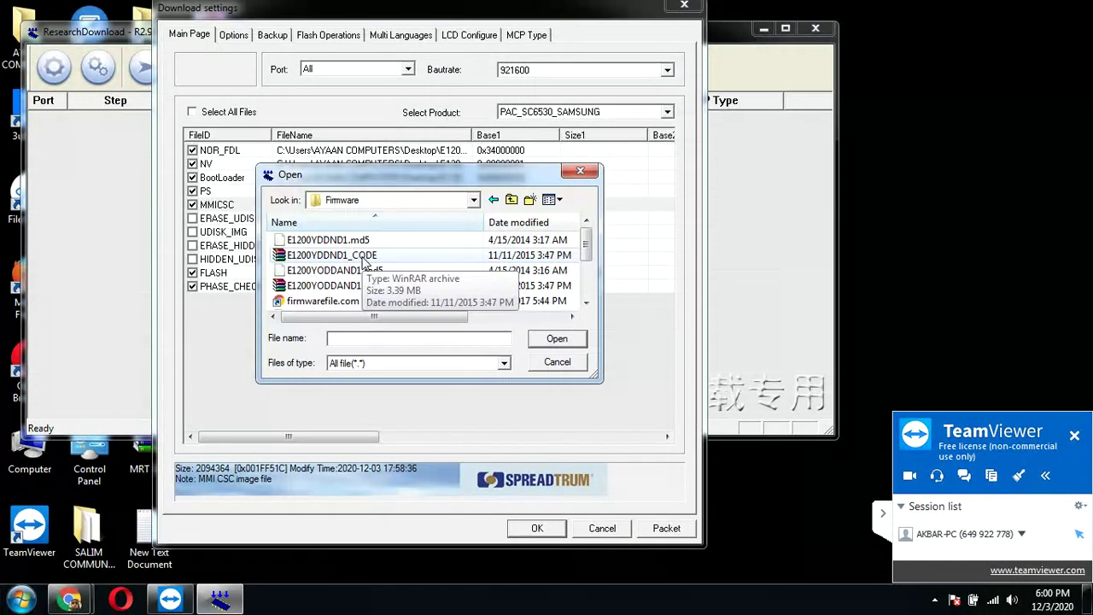
pyautogui.scroll(-3, 590, 282)
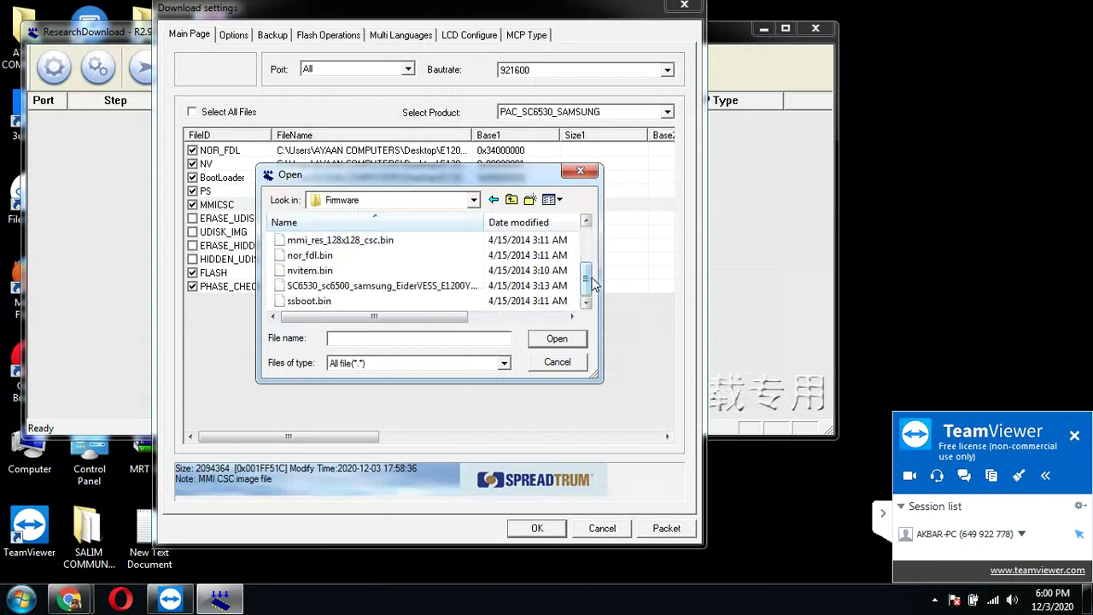
pyautogui.doubleClick(381, 241)
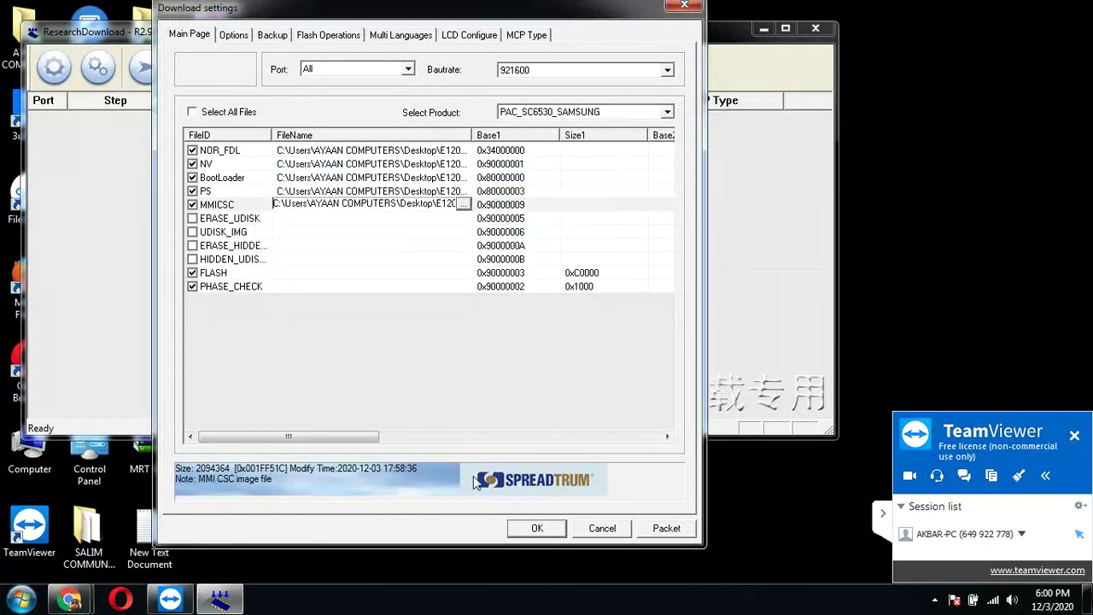
pyautogui.click(543, 529)
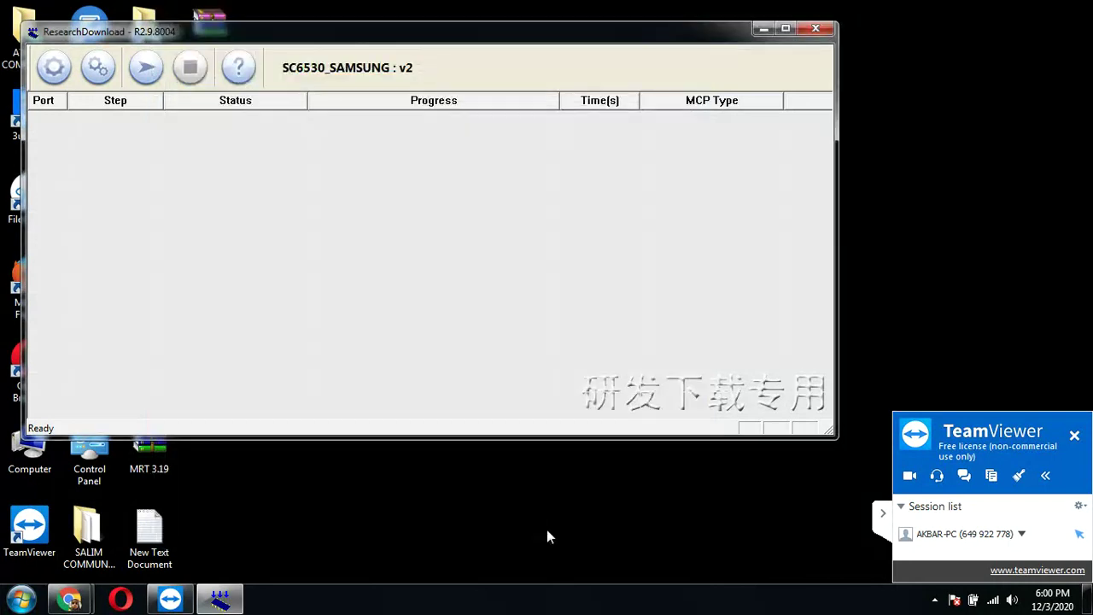
# Start the firmware download to the phone and stop it again
pyautogui.click(145, 68)
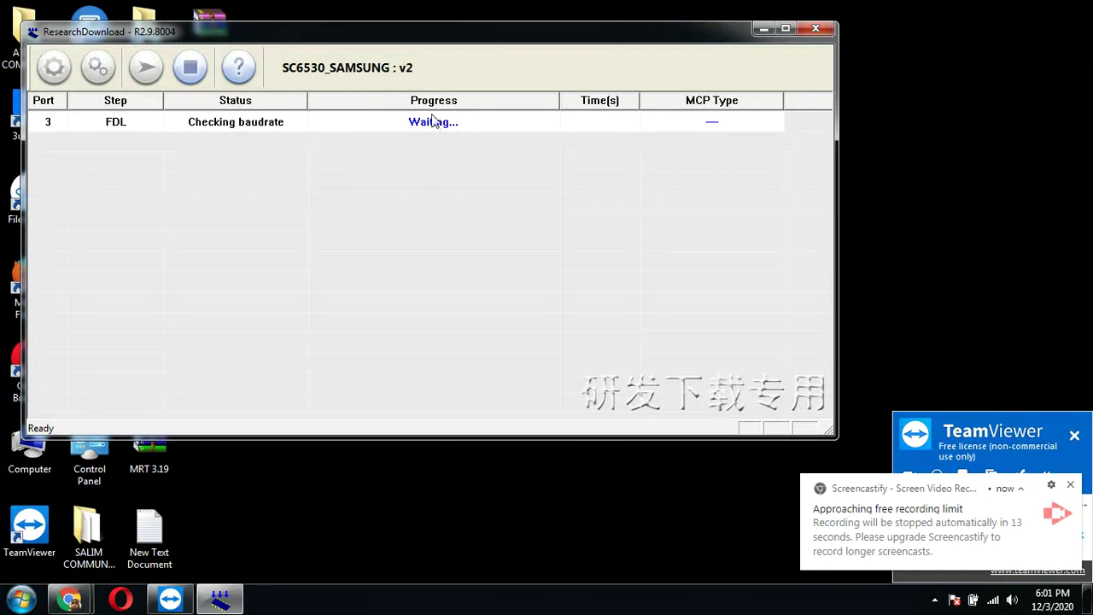
pyautogui.click(191, 68)
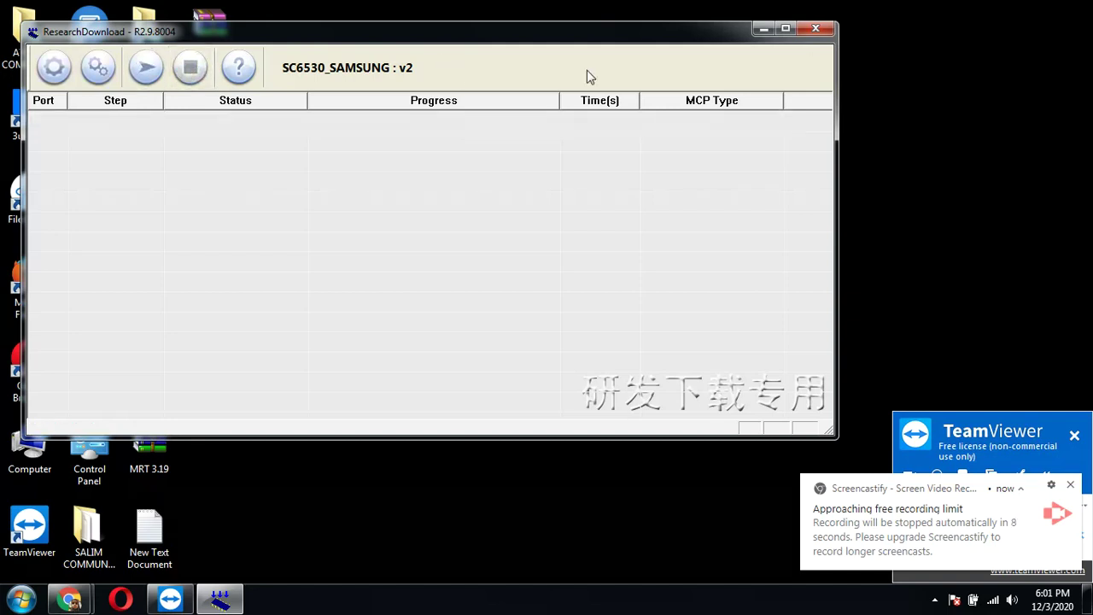
# Exclude the NV file from the download settings and restart the firmware download
pyautogui.click(99, 73)
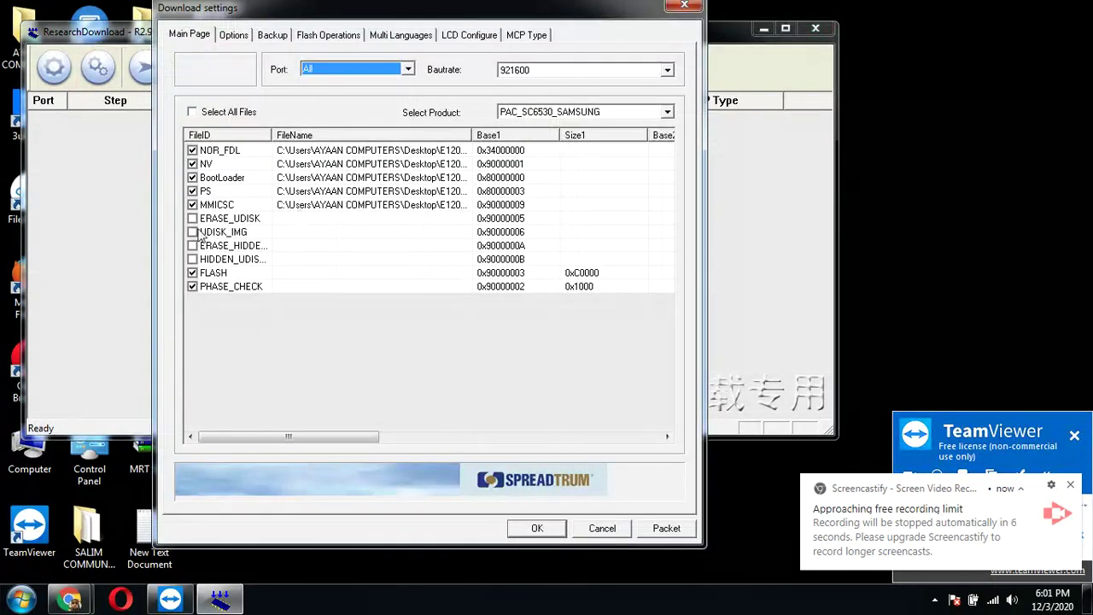
pyautogui.click(193, 165)
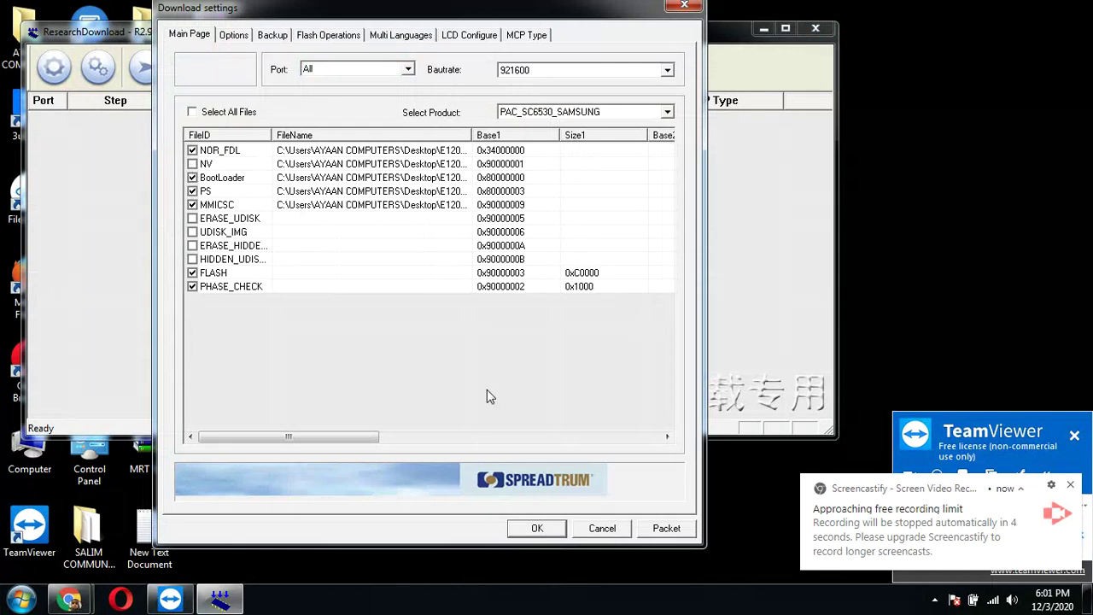
pyautogui.click(537, 527)
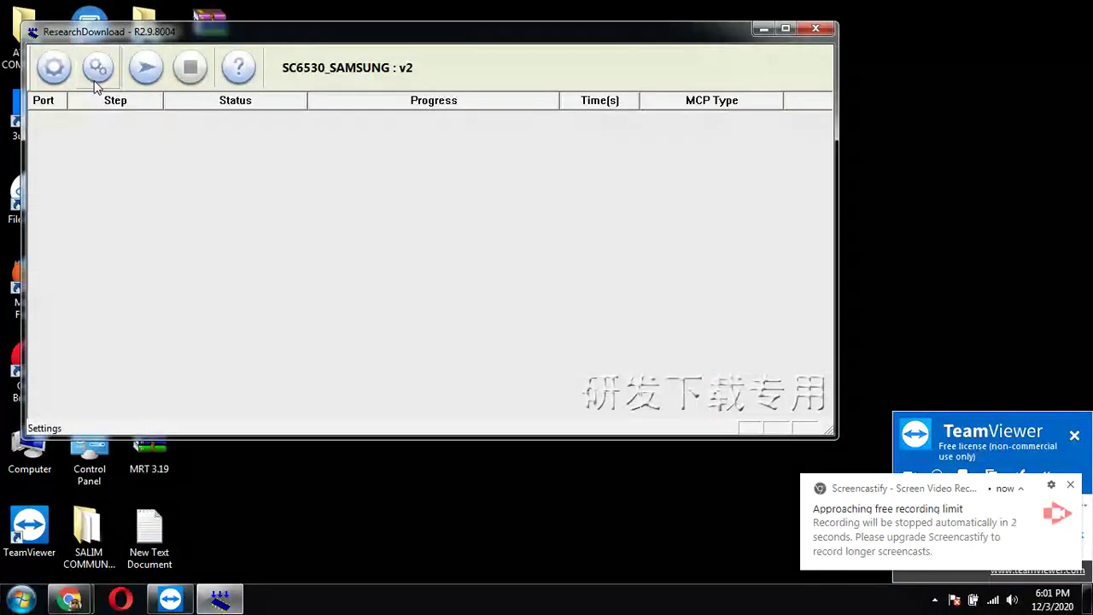
pyautogui.click(157, 56)
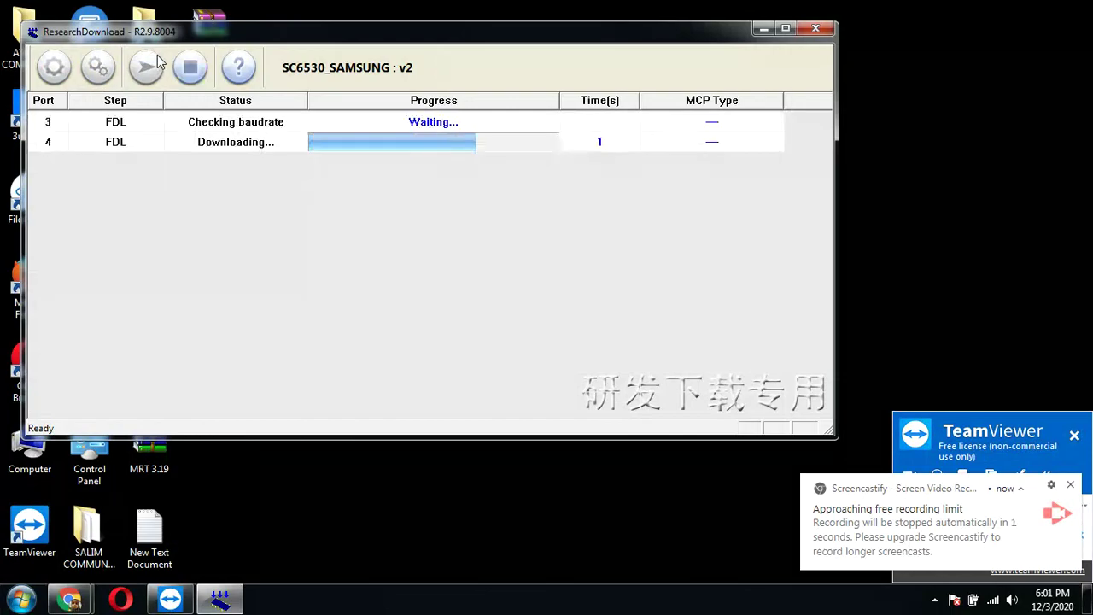